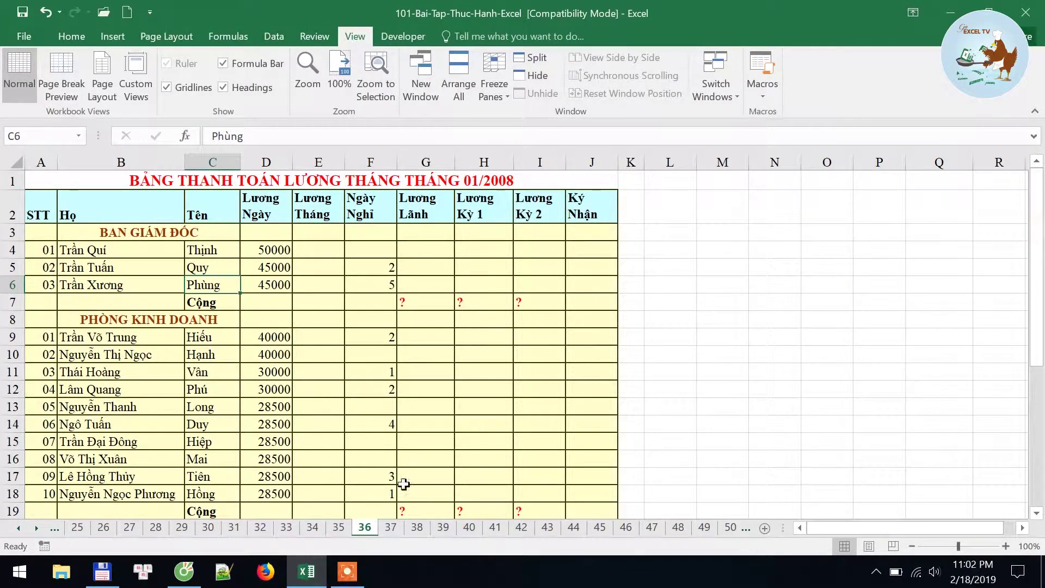
# Enter the monthly salary formula =D4*26 in E4 and fill it down to E6
pyautogui.scroll(-2, 217, 309)
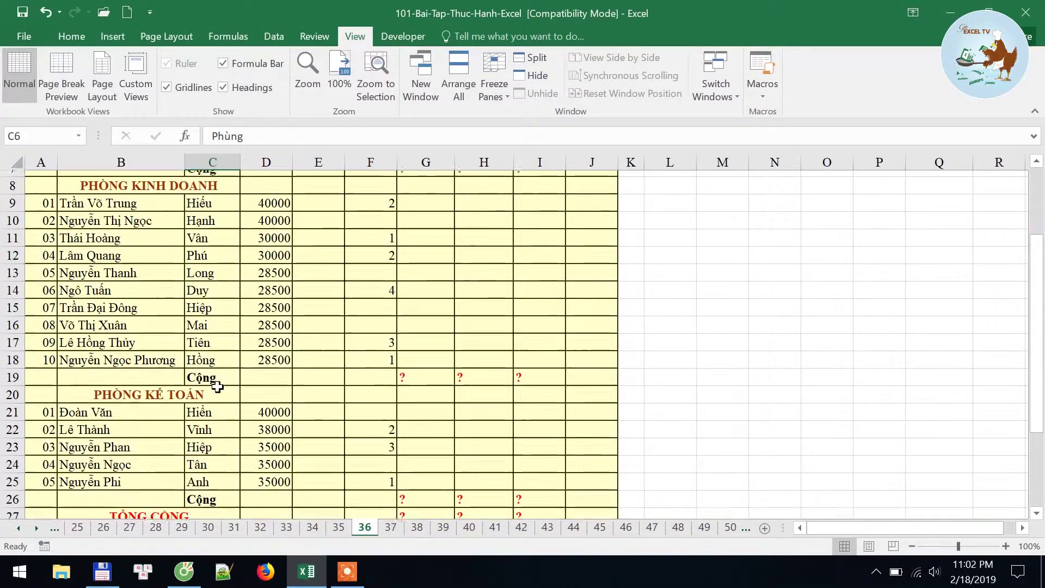
pyautogui.scroll(-4, 143, 381)
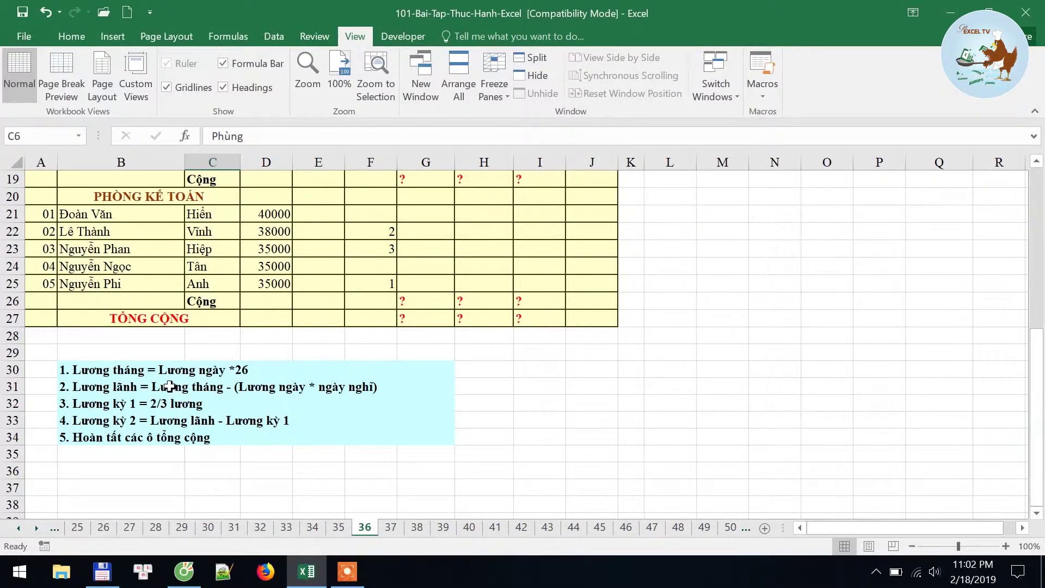
pyautogui.scroll(5, 255, 391)
pyautogui.scroll(1, 256, 376)
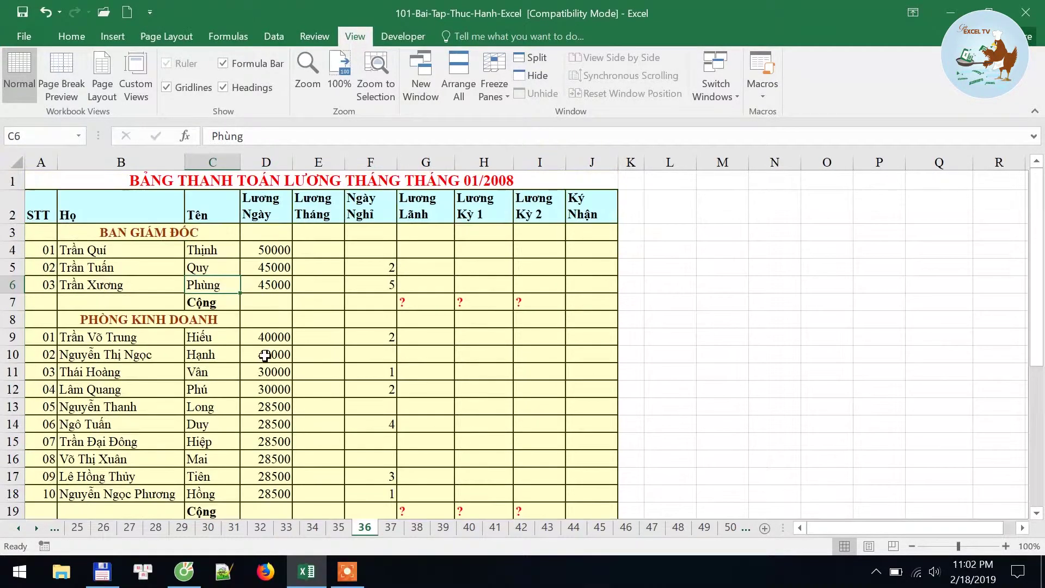
pyautogui.click(326, 245)
pyautogui.write('=')
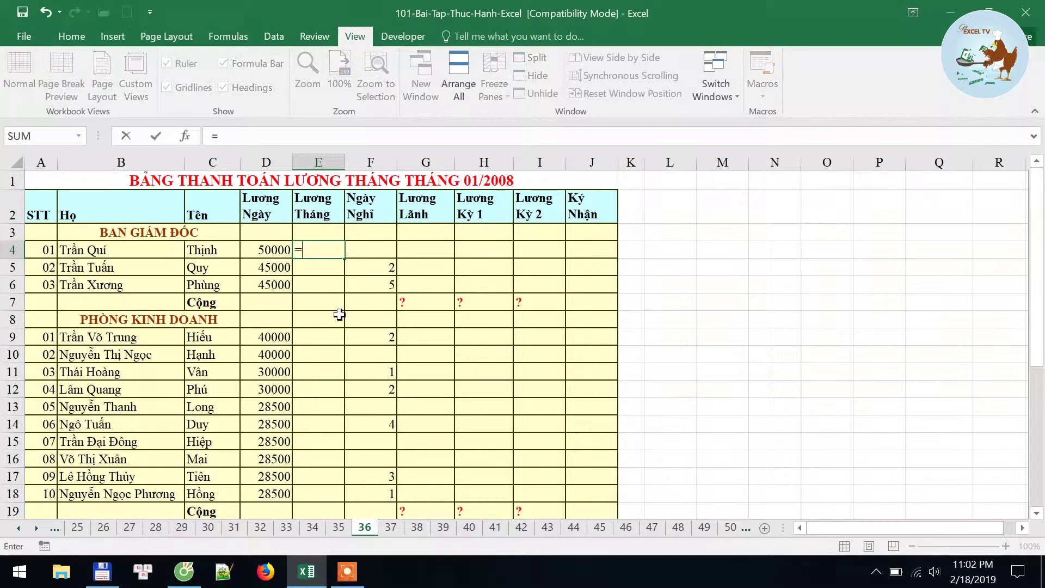
pyautogui.click(267, 253)
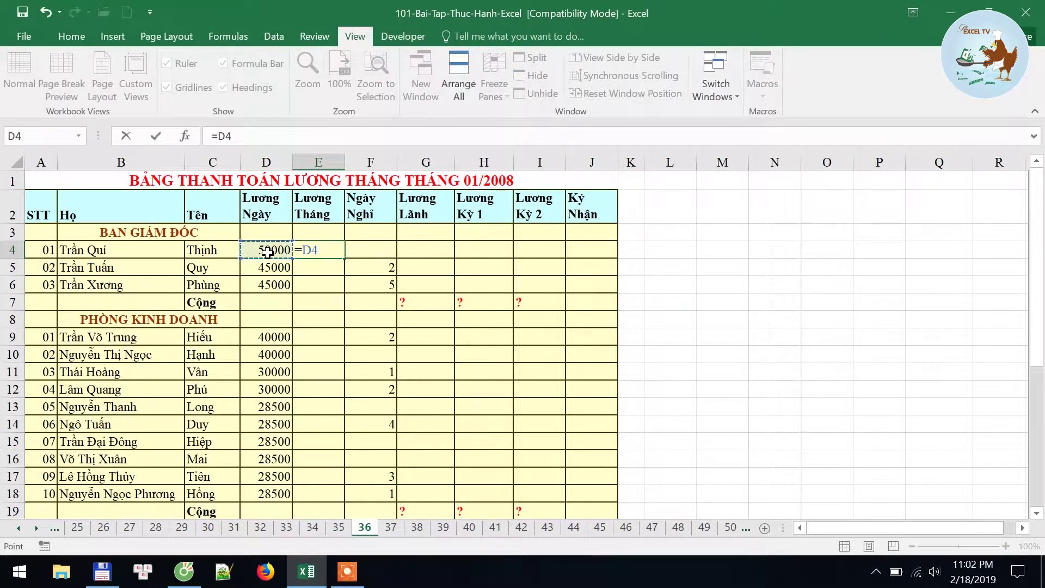
pyautogui.write('*26')
pyautogui.press('Return')
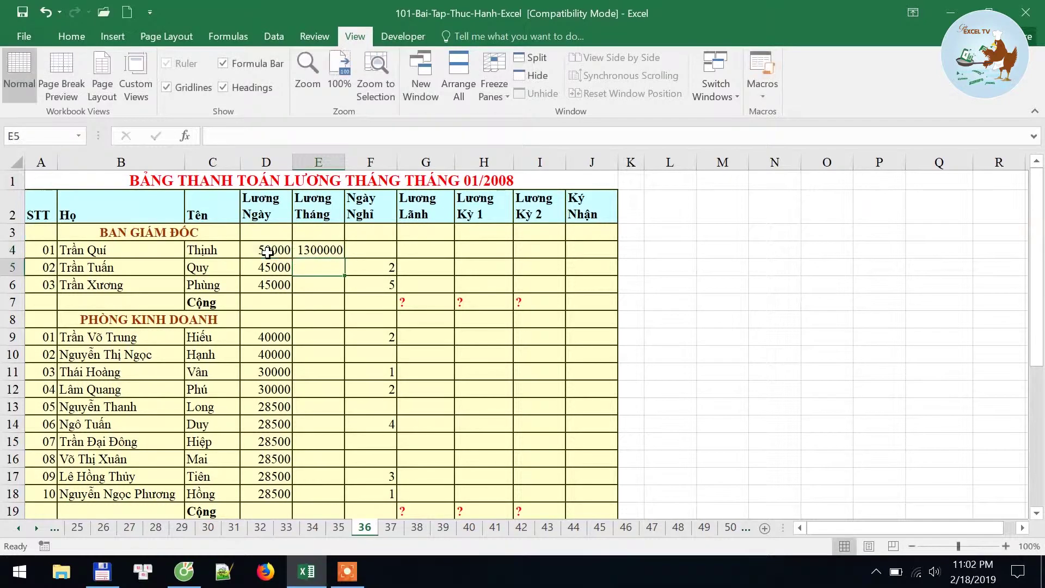
pyautogui.click(320, 246)
pyautogui.moveTo(346, 256); pyautogui.dragTo(344, 291)
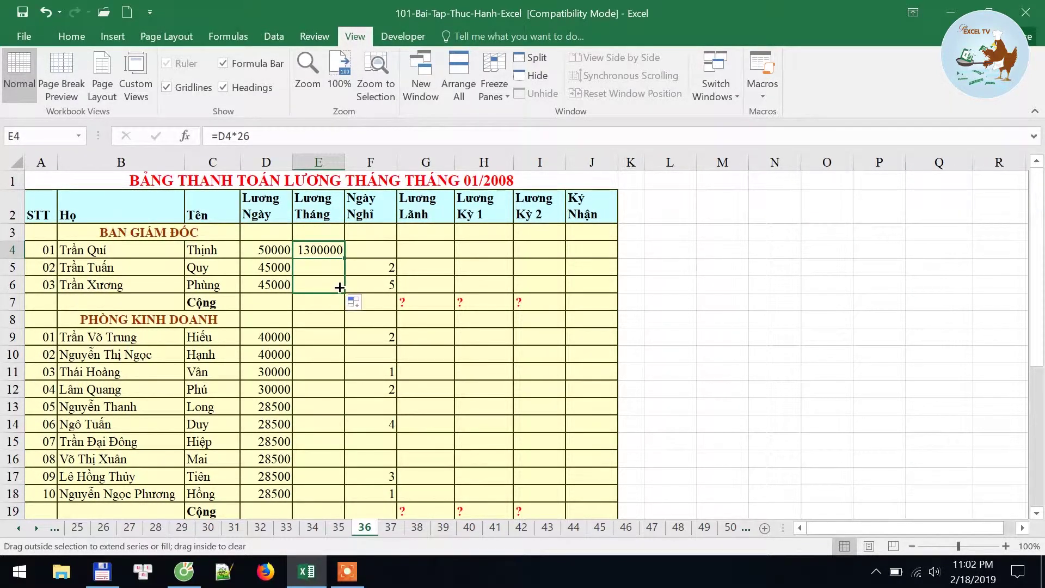
# Copy the E6 formula into the sales rows E9:E18
pyautogui.rightClick(329, 287)
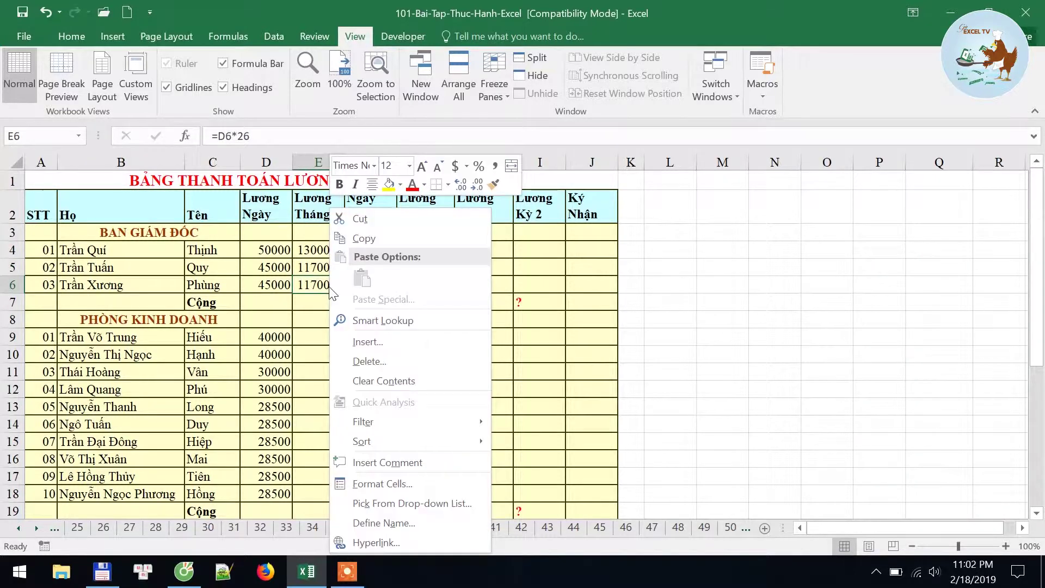
pyautogui.click(350, 236)
pyautogui.moveTo(319, 336); pyautogui.dragTo(321, 491)
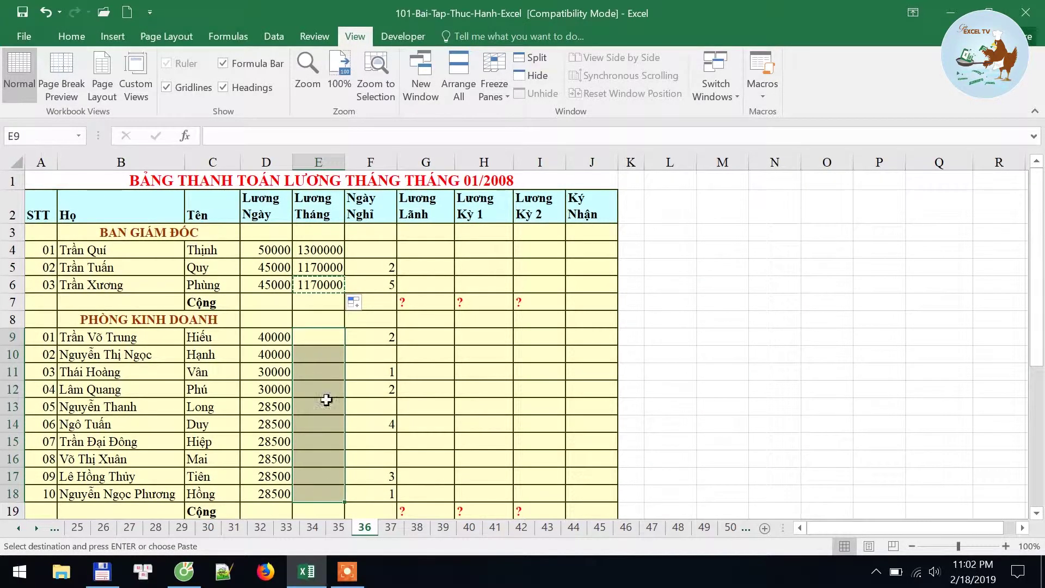
pyautogui.hotkey('shift', 'Up')
pyautogui.hotkey('shift', 'Up')
pyautogui.hotkey('shift', 'Up')
pyautogui.hotkey('shift', 'Up')
pyautogui.hotkey('shift', 'Up')
pyautogui.hotkey('shift', 'Up')
pyautogui.hotkey('shift', 'Down')
pyautogui.moveTo(323, 386); pyautogui.dragTo(317, 492)
pyautogui.press('Return')
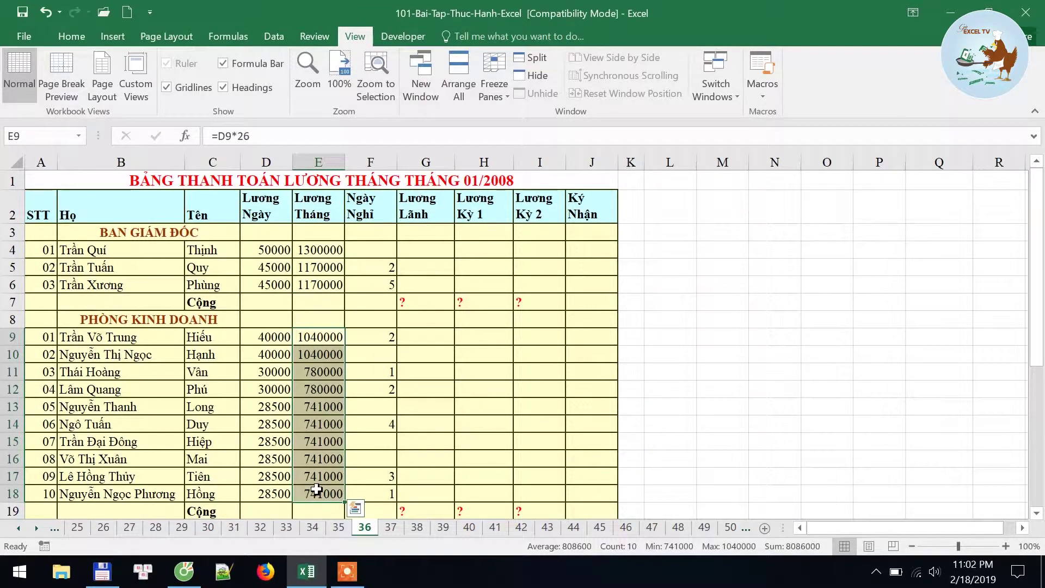
pyautogui.rightClick(315, 359)
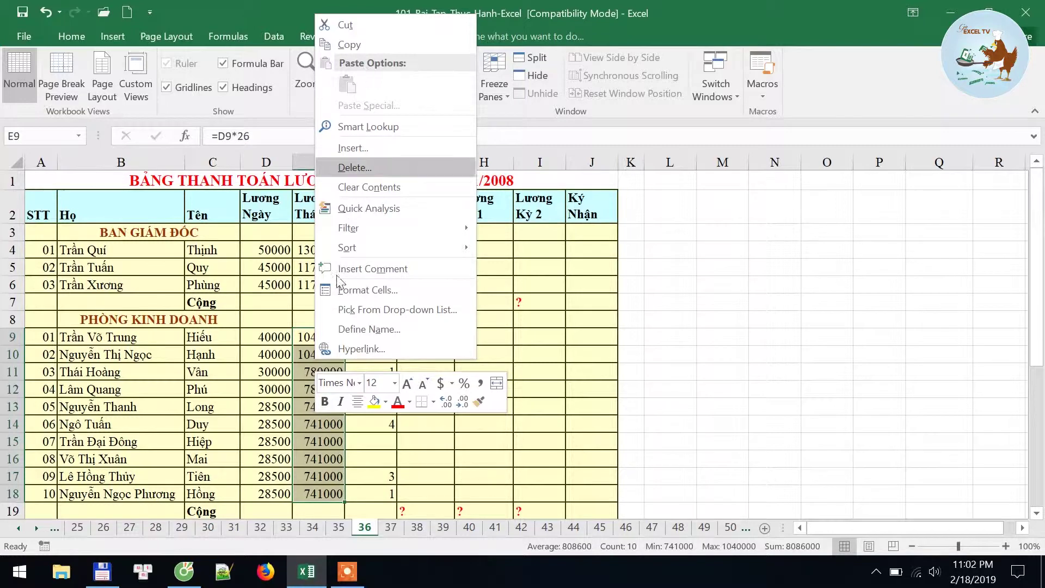
pyautogui.press('Escape')
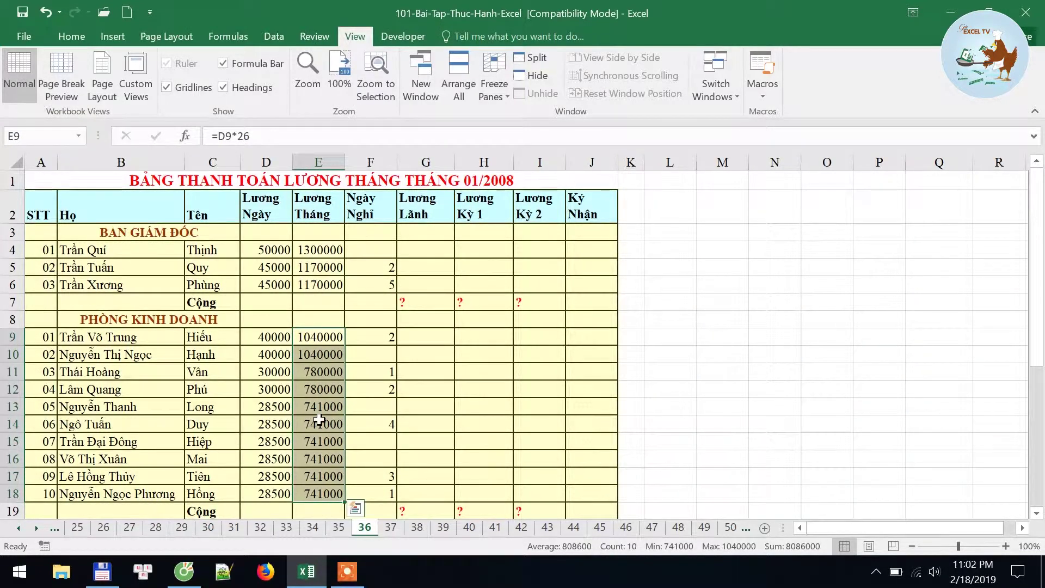
# Copy the E18 formula into the accounting rows E21:E25
pyautogui.scroll(-2, 320, 420)
pyautogui.click(324, 367)
pyautogui.rightClick(324, 366)
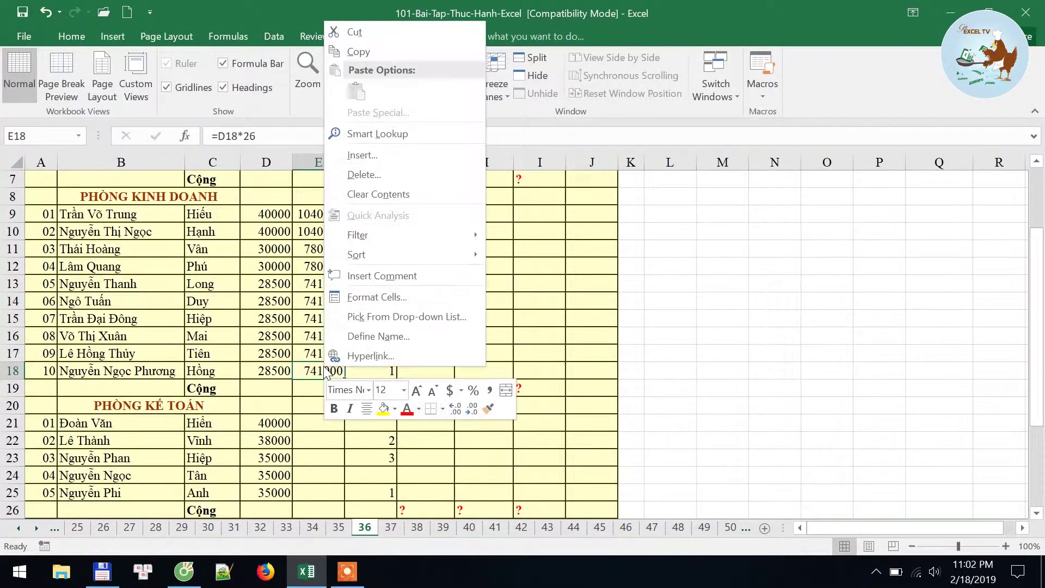
pyautogui.click(369, 49)
pyautogui.scroll(-3, 302, 369)
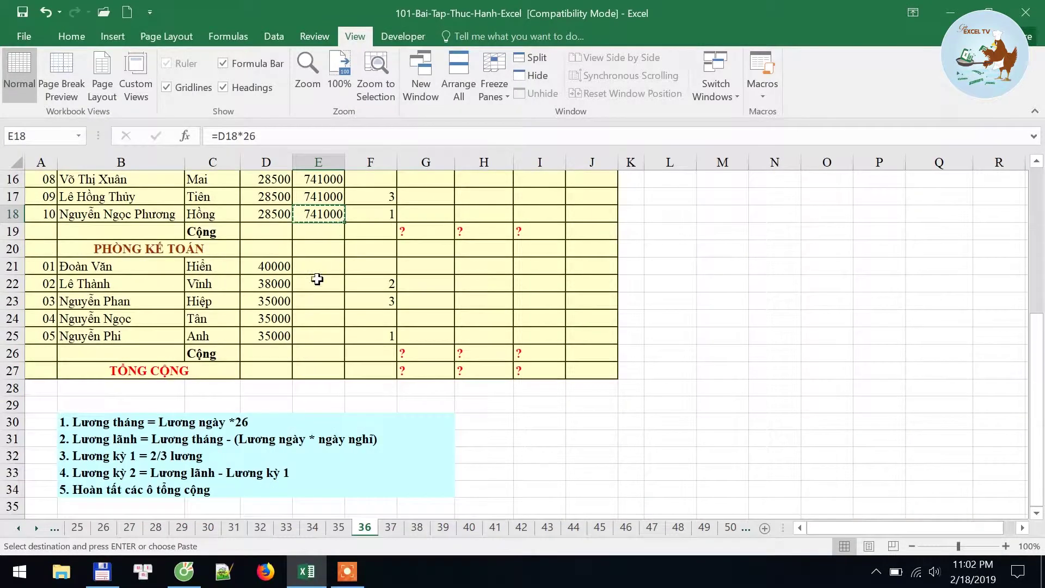
pyautogui.moveTo(318, 266); pyautogui.dragTo(318, 336)
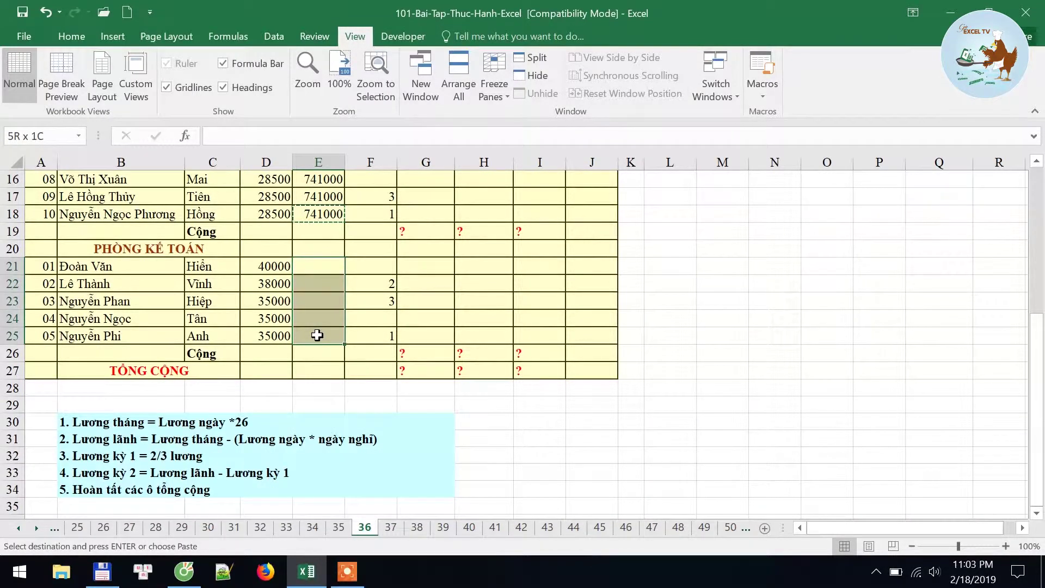
pyautogui.press('Return')
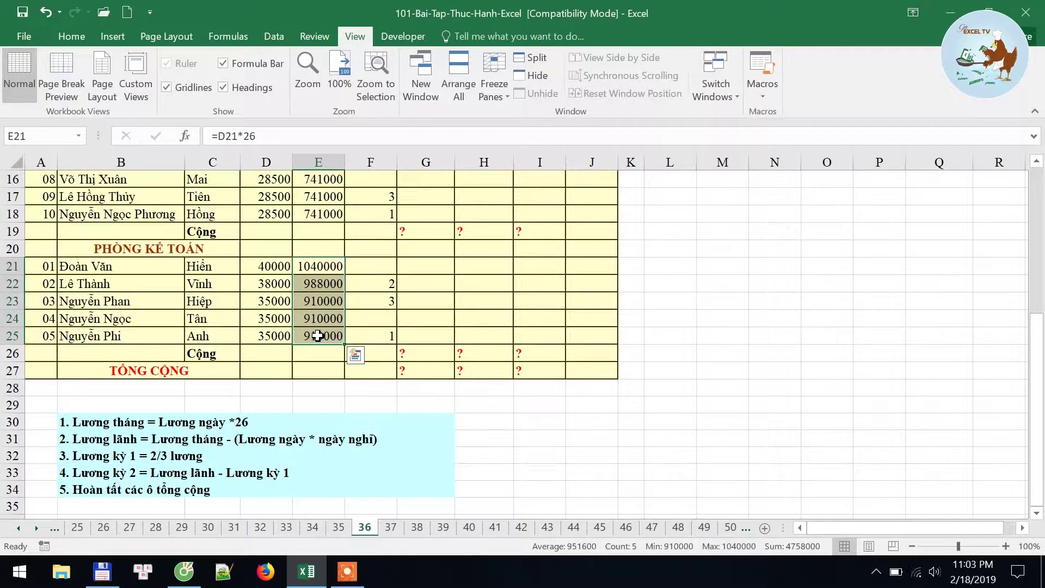
# Check the net salary rule in the notes and select cell G4
pyautogui.scroll(-1, 317, 336)
pyautogui.click(104, 379)
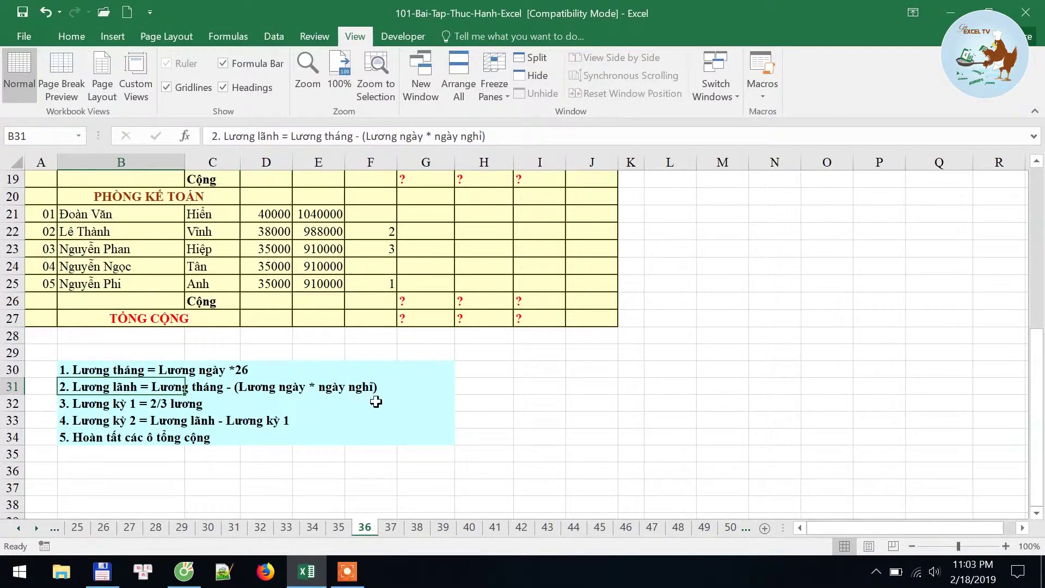
pyautogui.scroll(2, 362, 402)
pyautogui.scroll(3, 362, 397)
pyautogui.scroll(1, 370, 381)
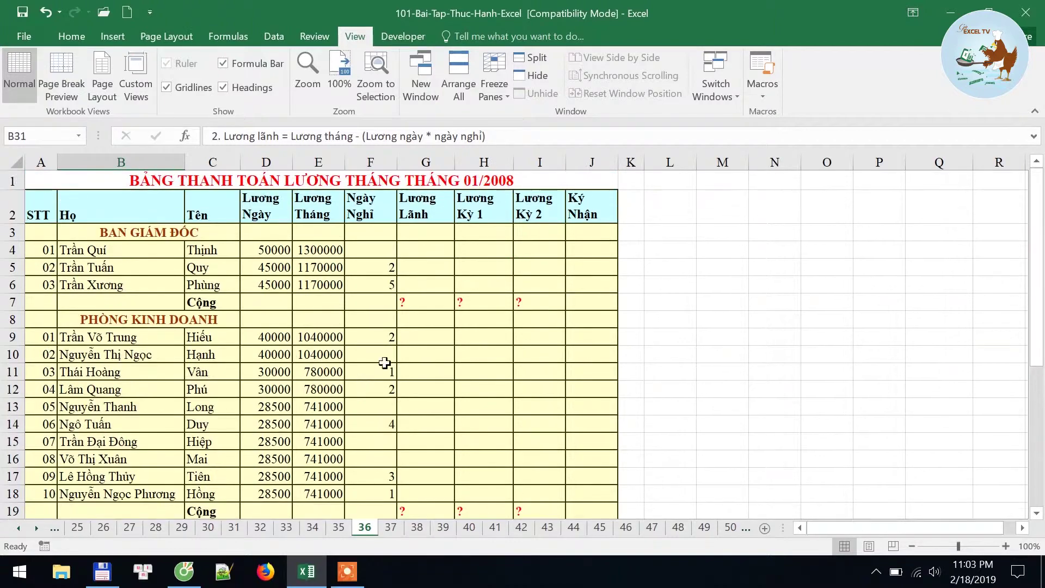
pyautogui.click(426, 257)
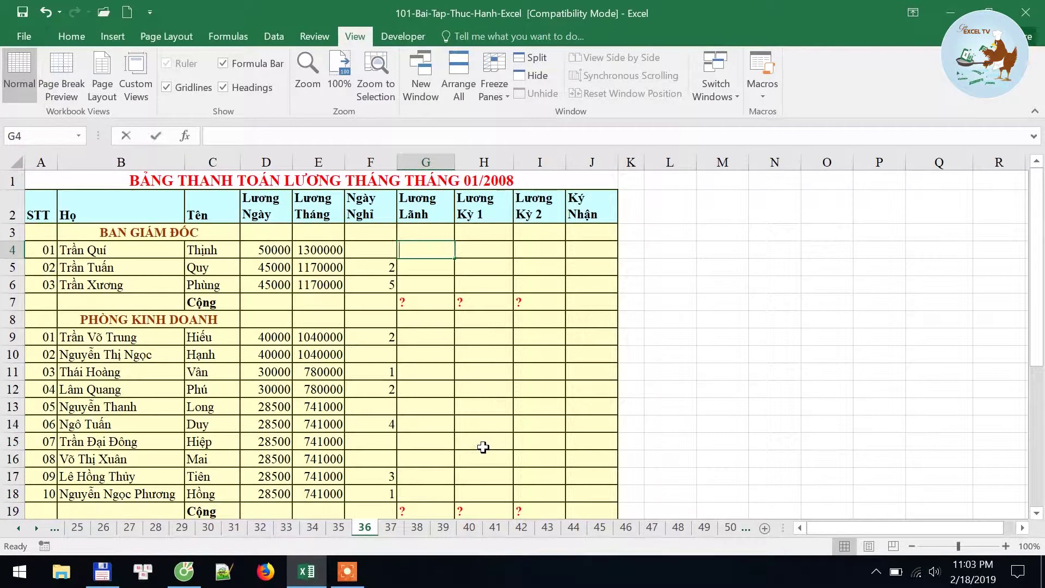
# Enter the net salary formula =E4-D4*F4 in G4 and fill it down to G6
pyautogui.write('=')
pyautogui.press('Left')
pyautogui.press('Left')
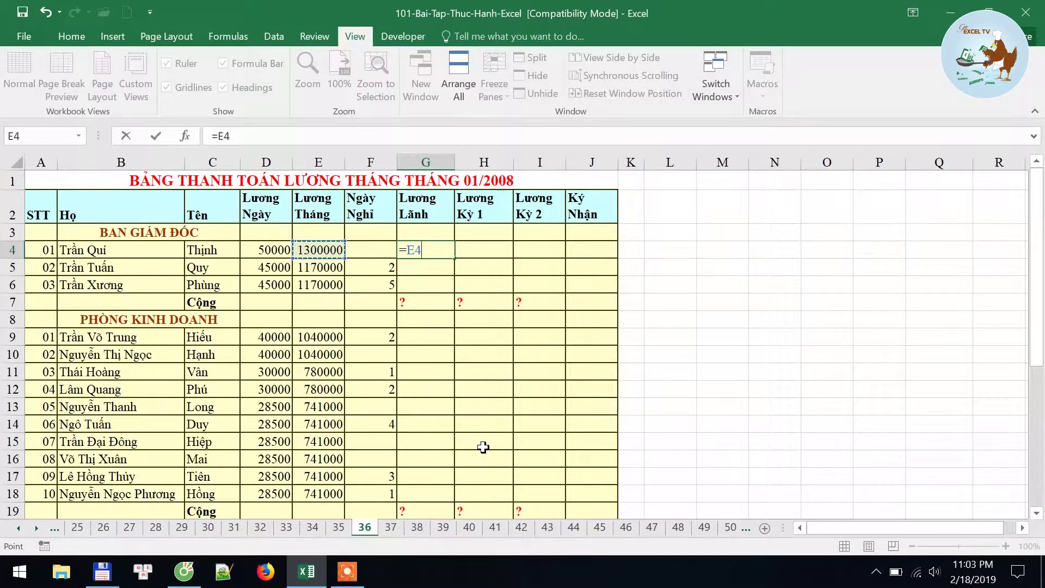
pyautogui.write('-')
pyautogui.press('Left')
pyautogui.press('Left')
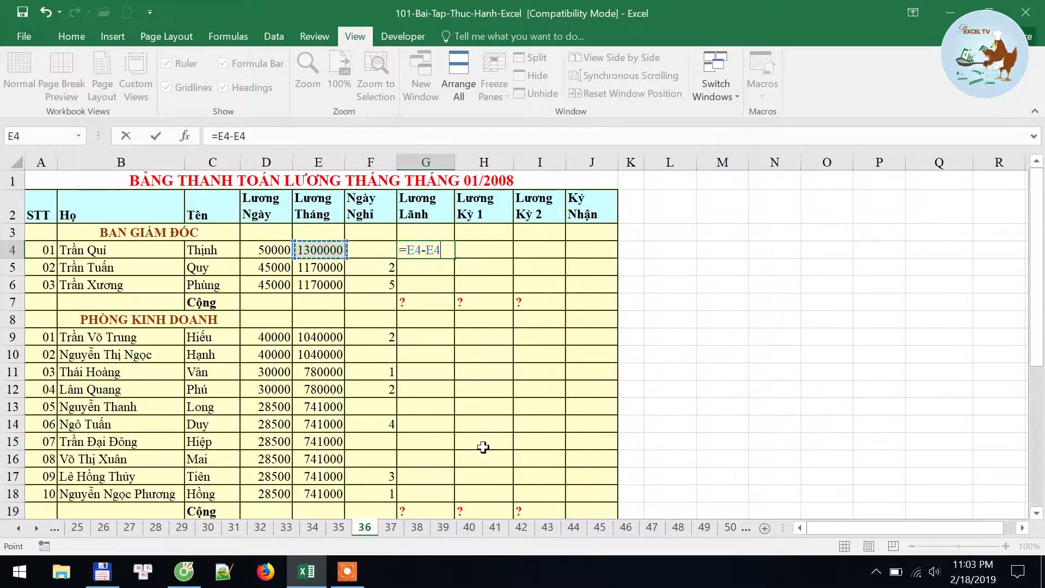
pyautogui.press('Left')
pyautogui.write('*')
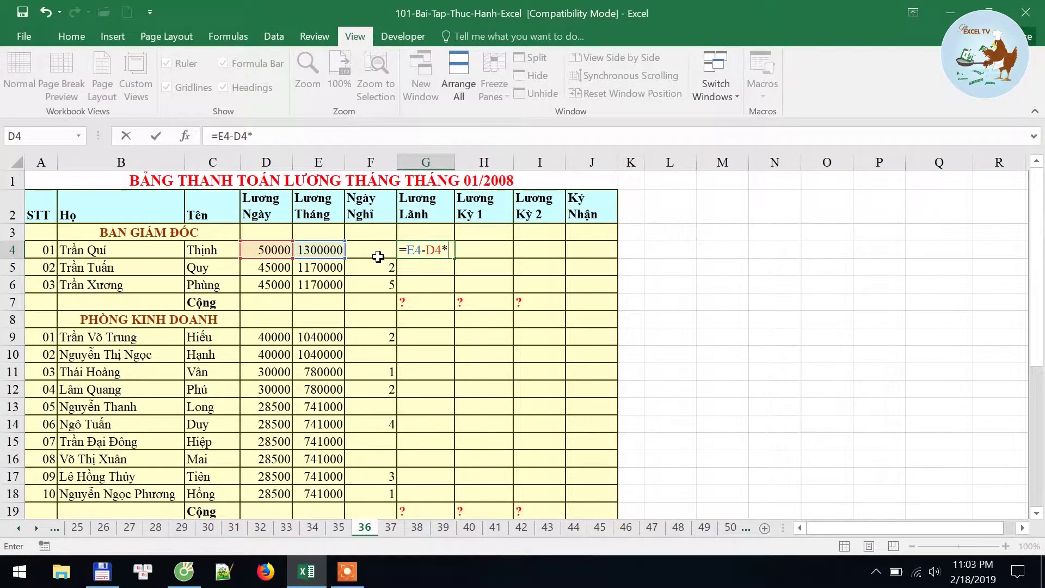
pyautogui.click(372, 249)
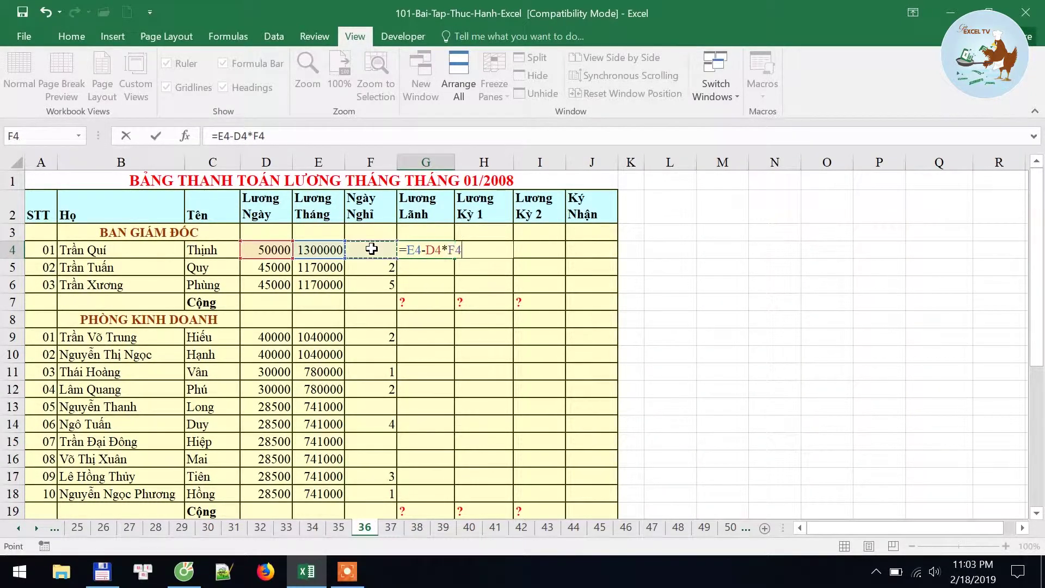
pyautogui.press('Return')
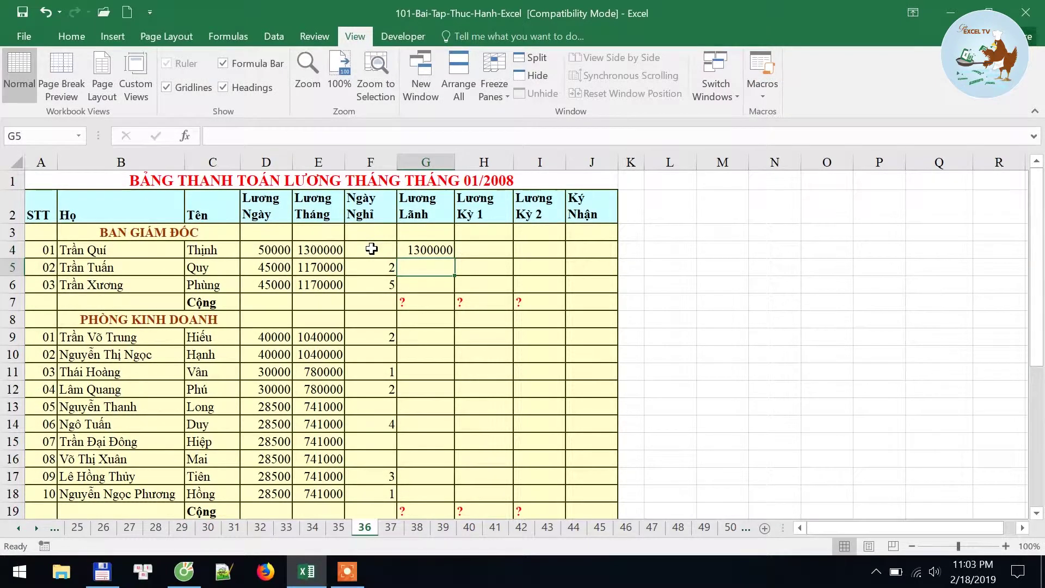
pyautogui.press('Up')
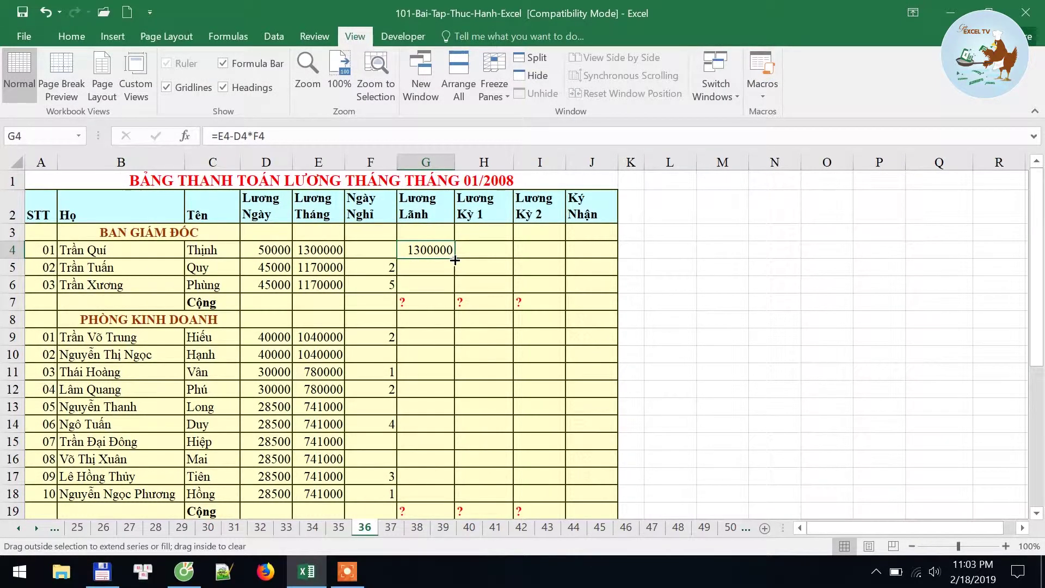
pyautogui.moveTo(455, 258); pyautogui.dragTo(451, 287)
# Copy the G6 formula into the sales rows G9:G18
pyautogui.click(433, 286)
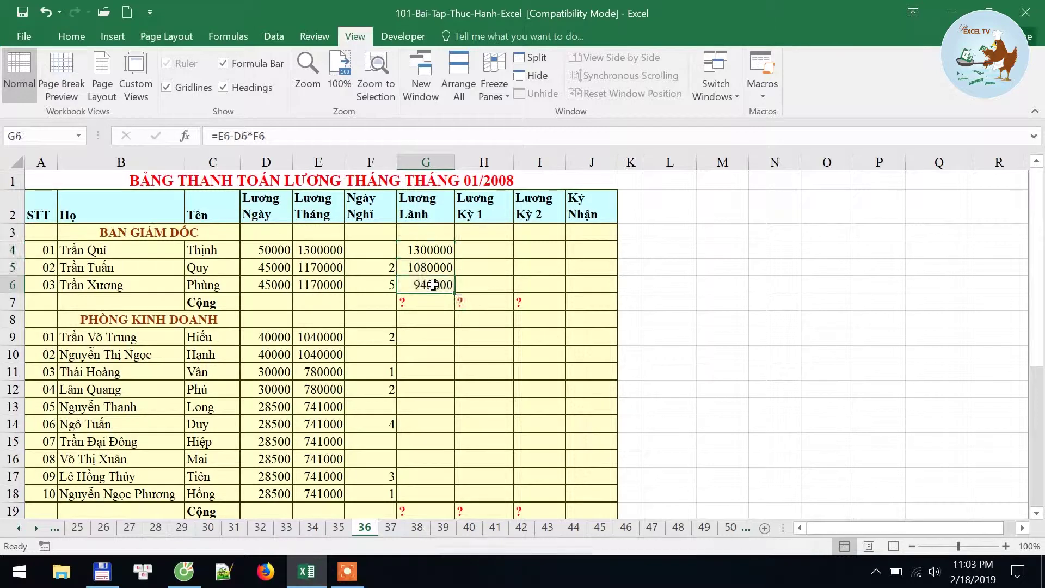
pyautogui.rightClick(433, 285)
pyautogui.click(469, 208)
pyautogui.scroll(-1, 415, 322)
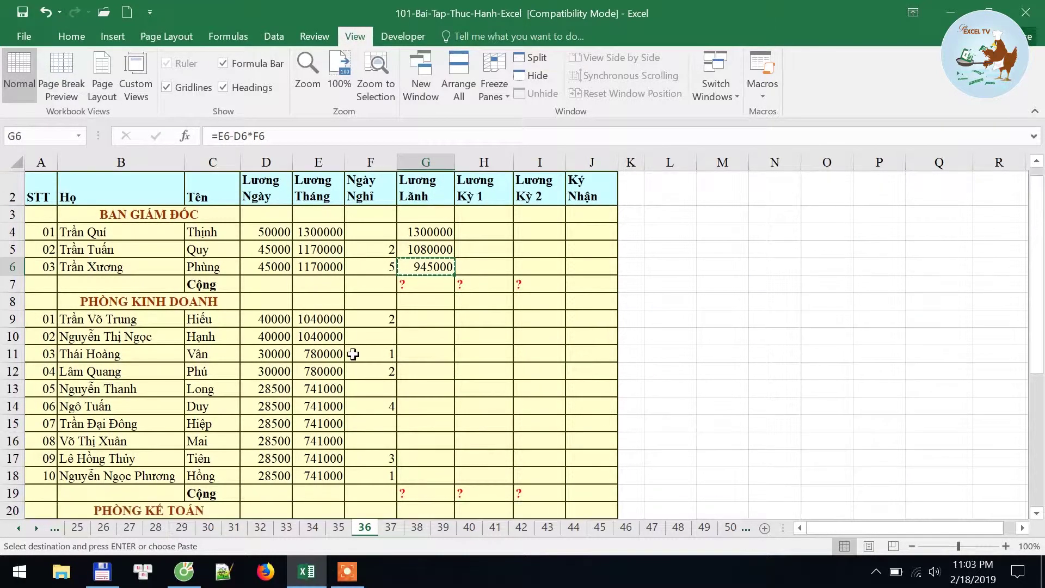
pyautogui.scroll(-2, 403, 296)
pyautogui.moveTo(415, 263); pyautogui.dragTo(419, 422)
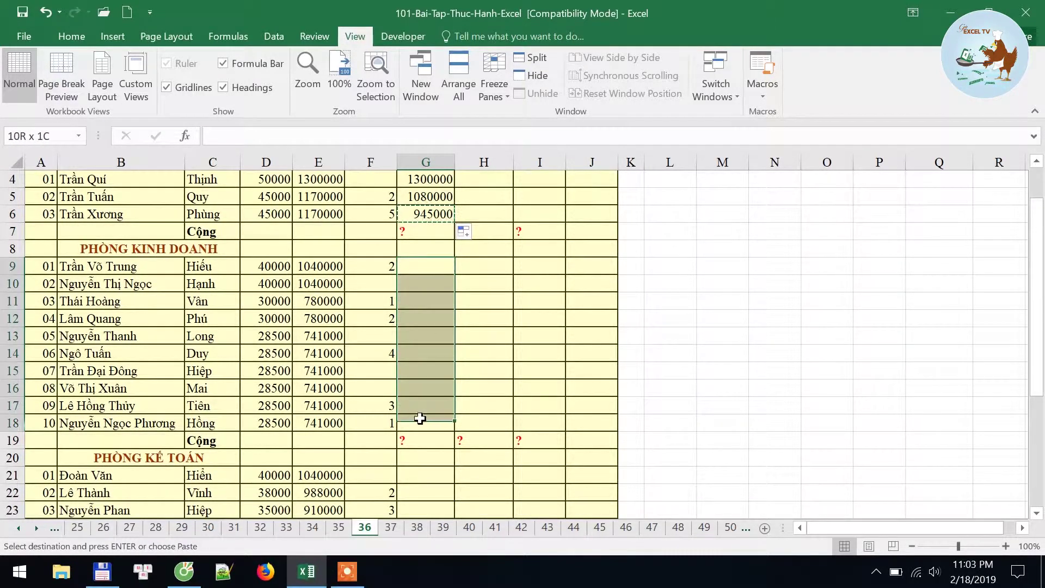
pyautogui.press('Return')
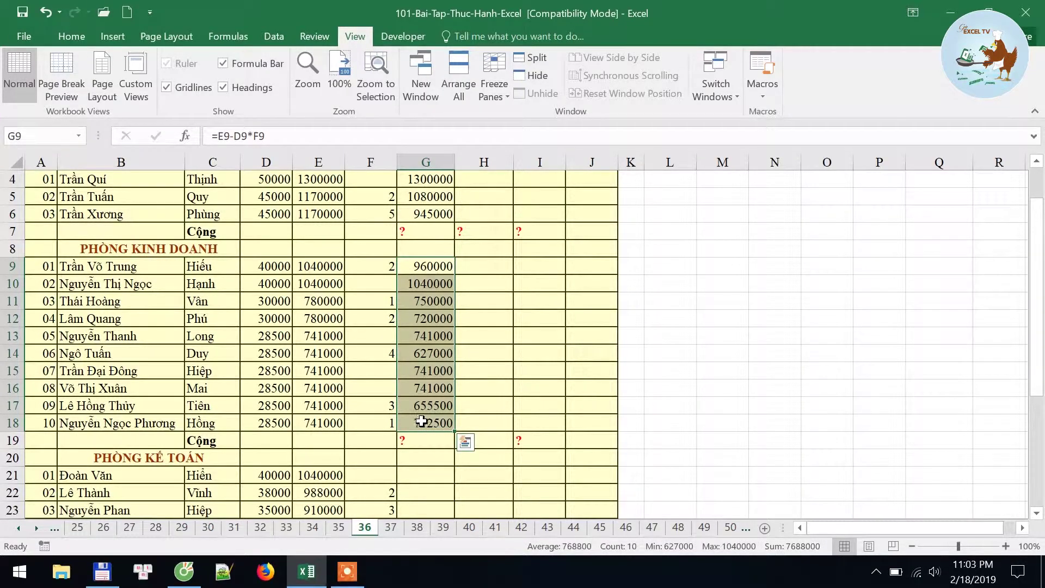
# Copy the G18 formula into G21:G25 and review the Lương kỳ 1 rule
pyautogui.click(424, 425)
pyautogui.rightClick(424, 426)
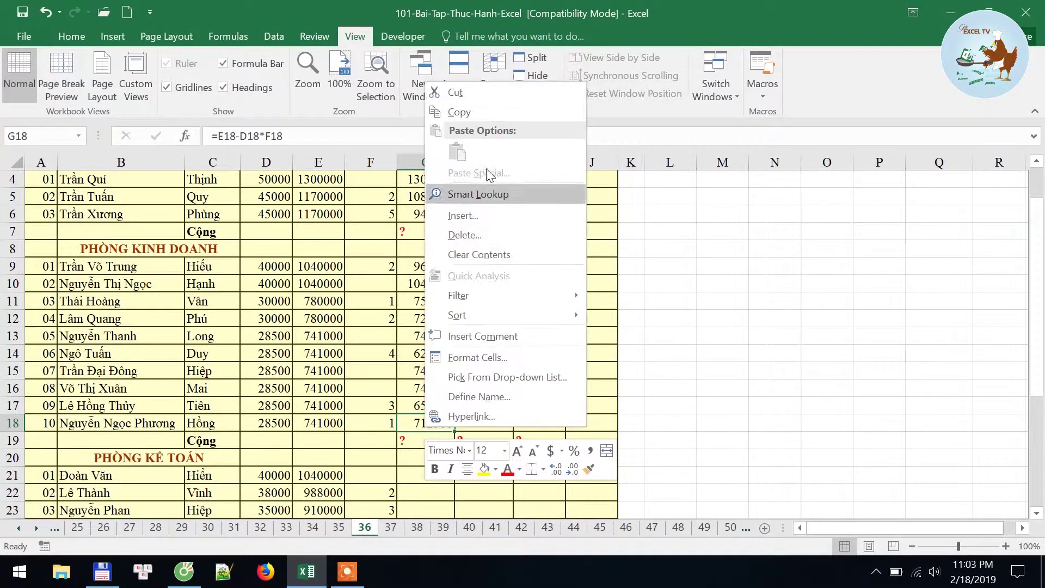
pyautogui.click(482, 112)
pyautogui.scroll(-3, 350, 404)
pyautogui.scroll(-1, 350, 404)
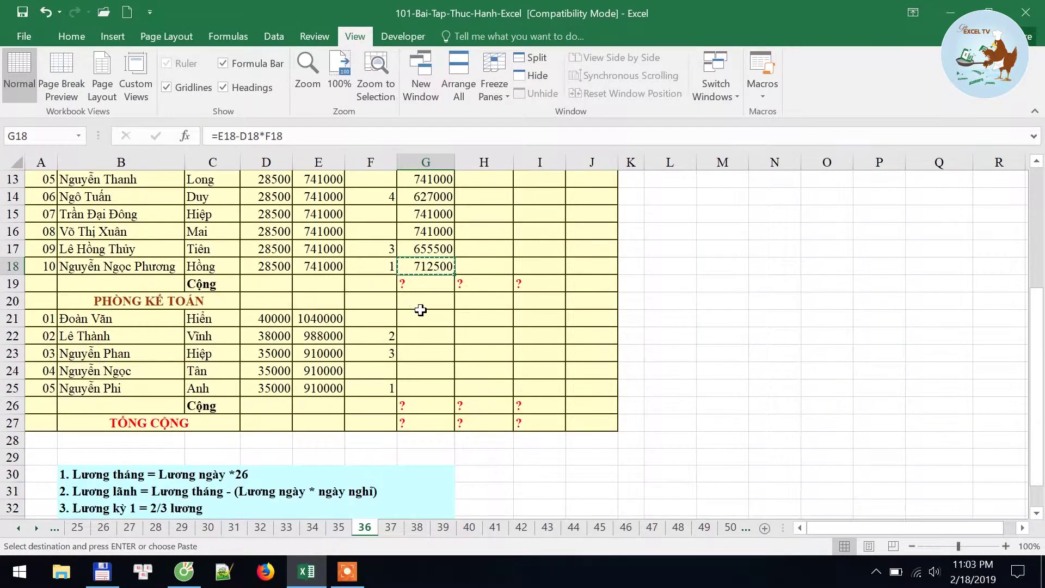
pyautogui.moveTo(425, 319)
pyautogui.mouseDown()
pyautogui.moveTo(432, 402)
pyautogui.moveTo(438, 387)
pyautogui.mouseUp()
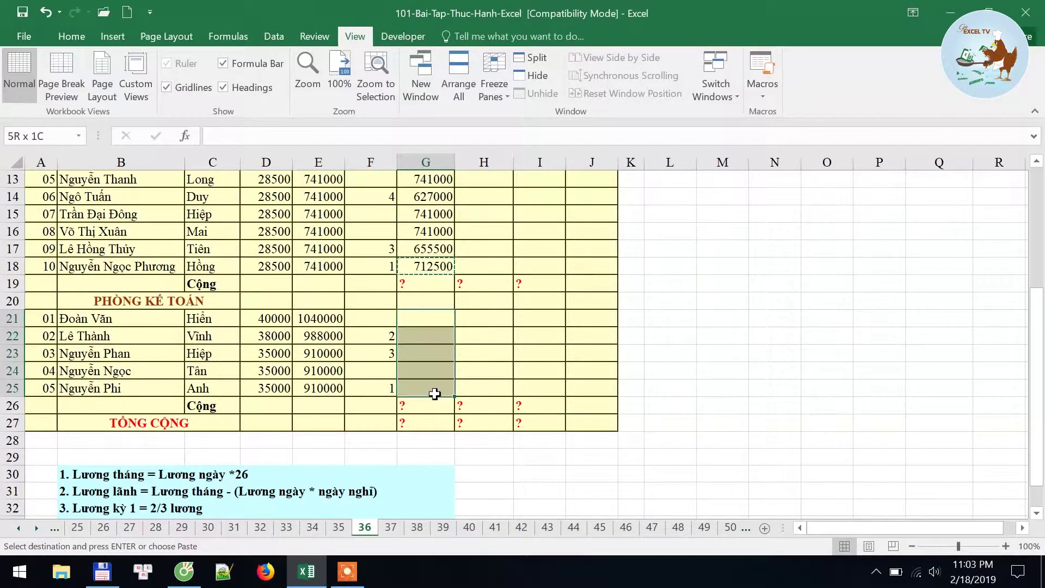
pyautogui.press('Return')
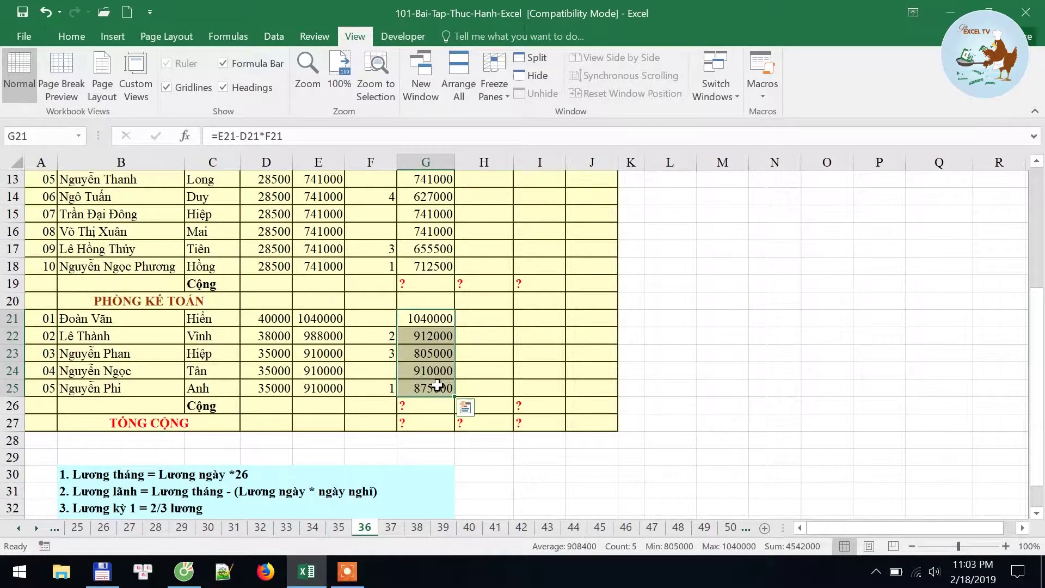
pyautogui.scroll(-1, 163, 436)
pyautogui.click(86, 457)
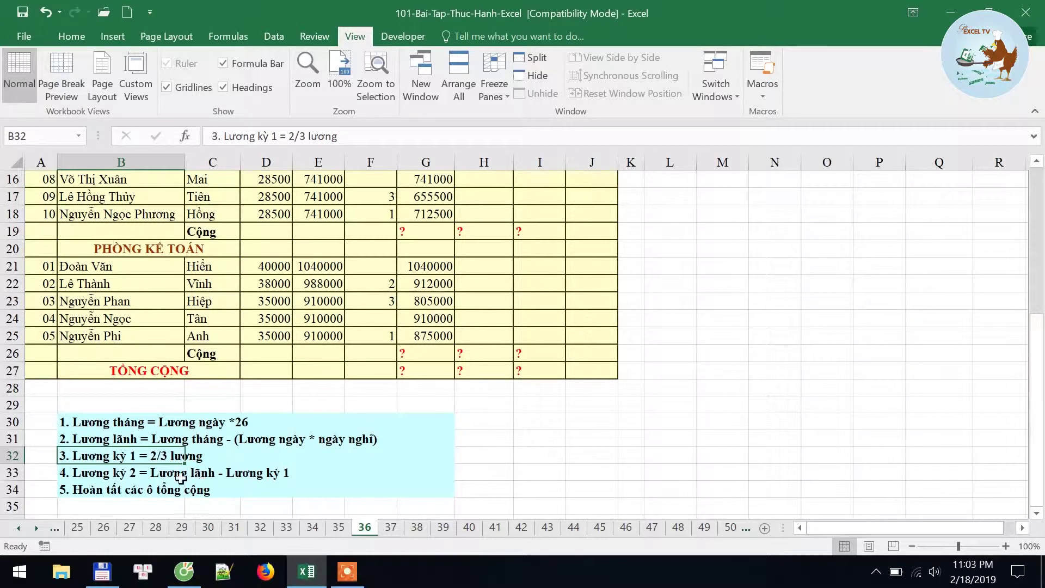
# Enter the two-thirds formula =2/3*G4 in H4 and fill it down to H6
pyautogui.click(218, 462)
pyautogui.click(89, 457)
pyautogui.scroll(4, 474, 207)
pyautogui.scroll(1, 474, 206)
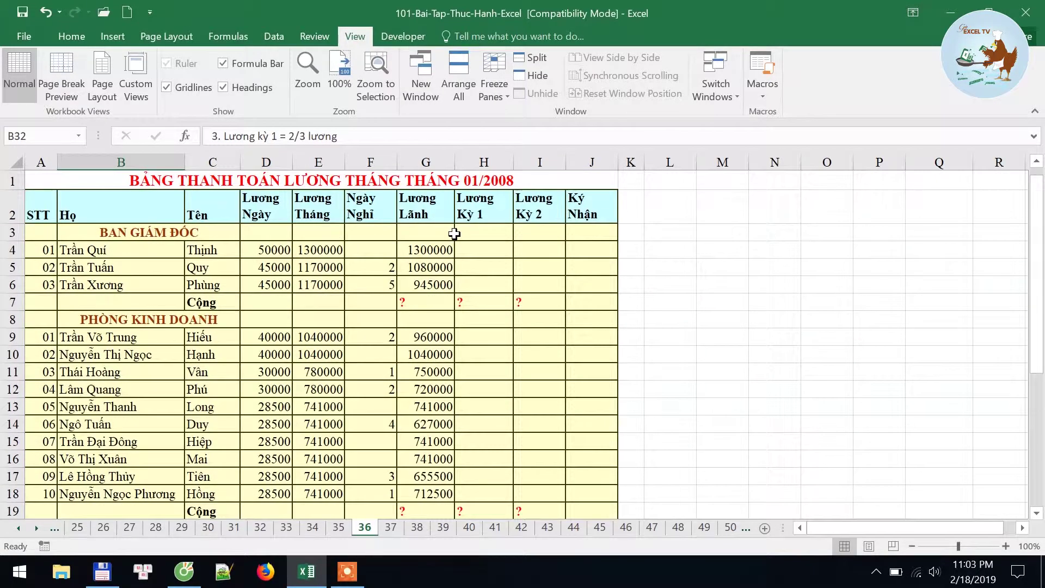
pyautogui.click(490, 249)
pyautogui.scroll(-1, 553, 328)
pyautogui.scroll(1, 553, 328)
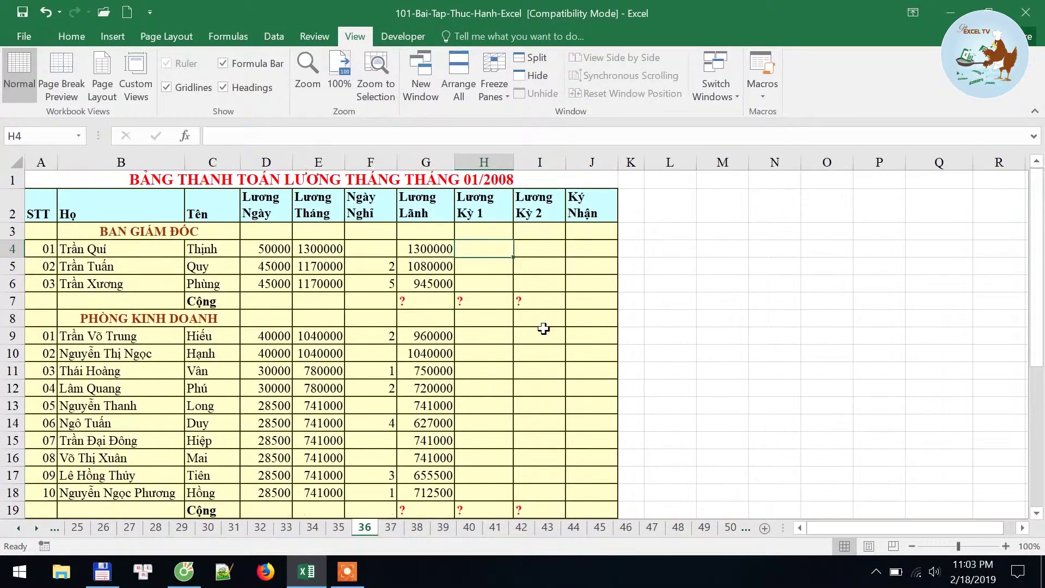
pyautogui.write('=')
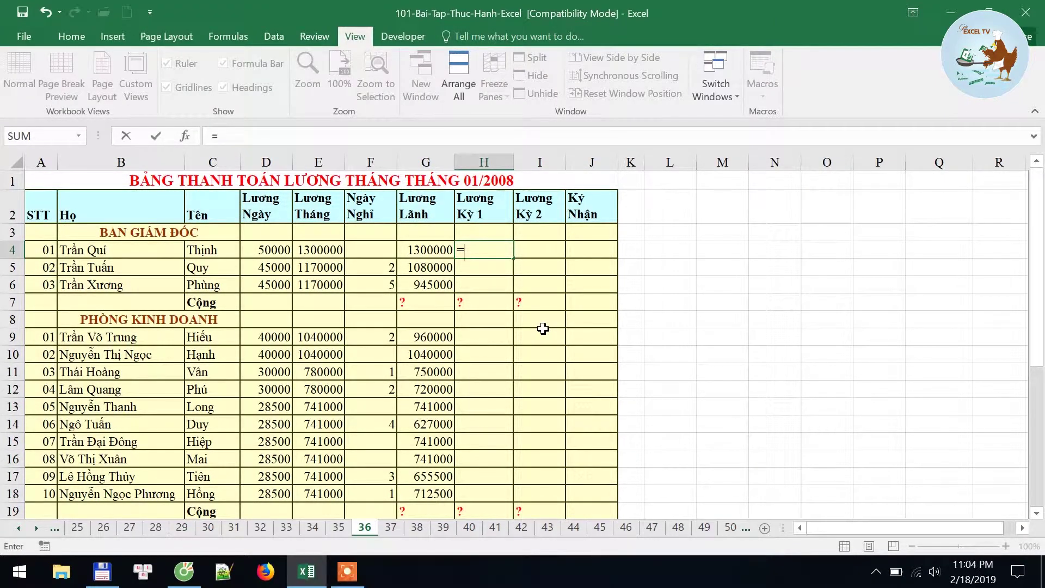
pyautogui.write('2/4')
pyautogui.click(403, 250)
pyautogui.press('Return')
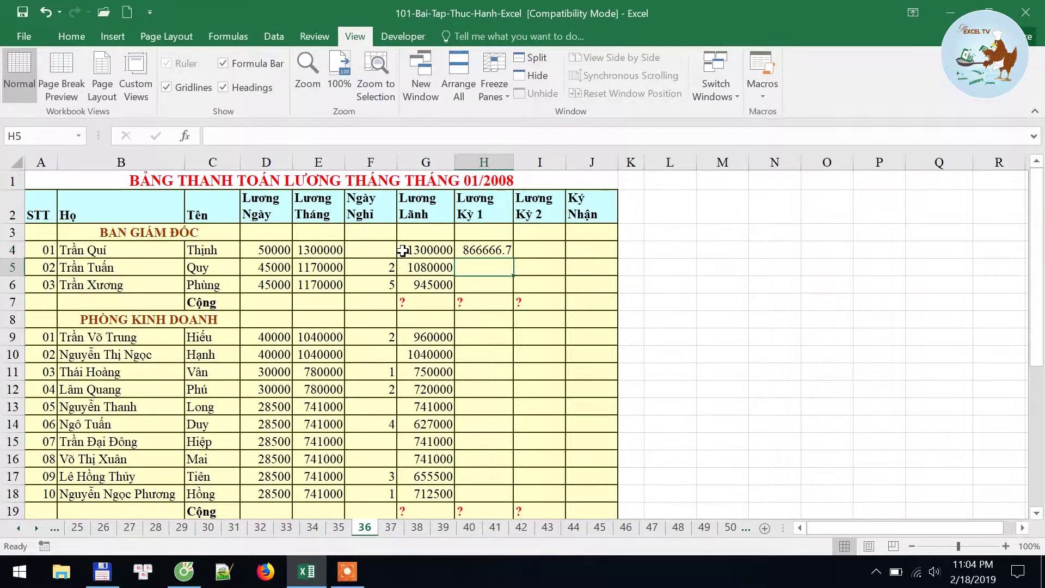
pyautogui.press('Up')
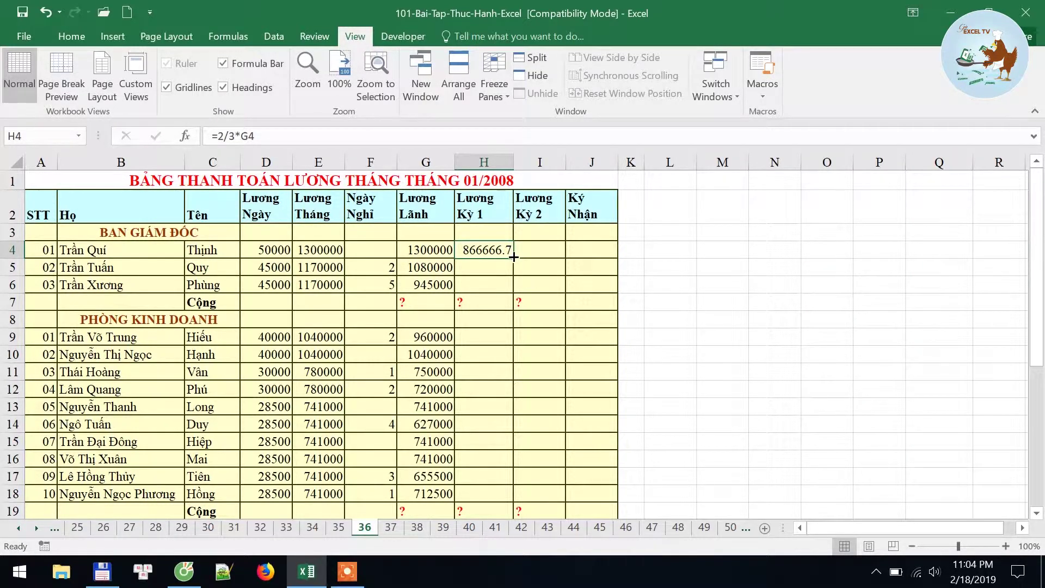
pyautogui.moveTo(514, 256); pyautogui.dragTo(512, 292)
# Copy the H6 formula into the sales rows H9:H18
pyautogui.click(497, 286)
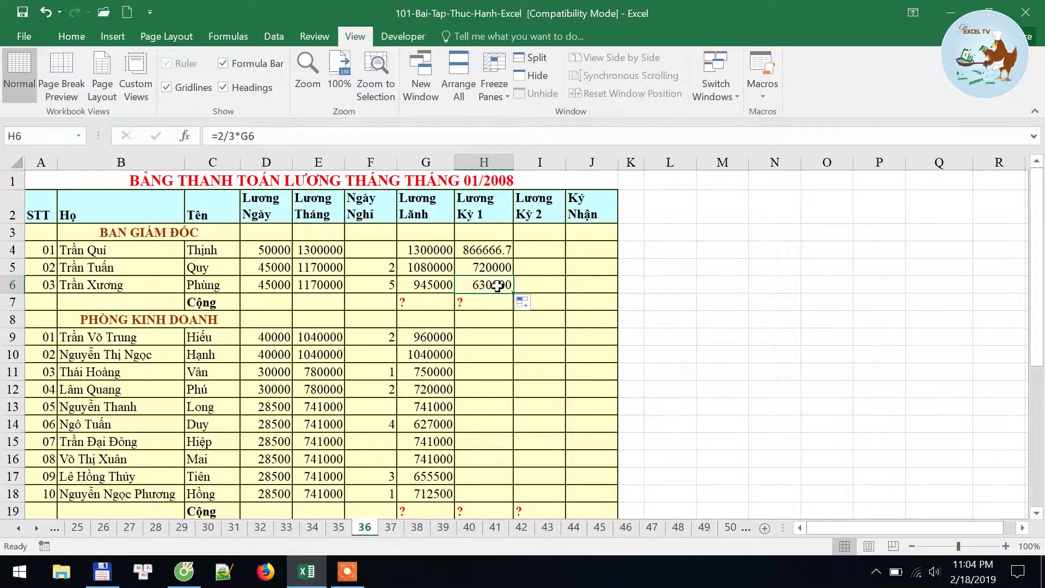
pyautogui.rightClick(497, 286)
pyautogui.click(550, 235)
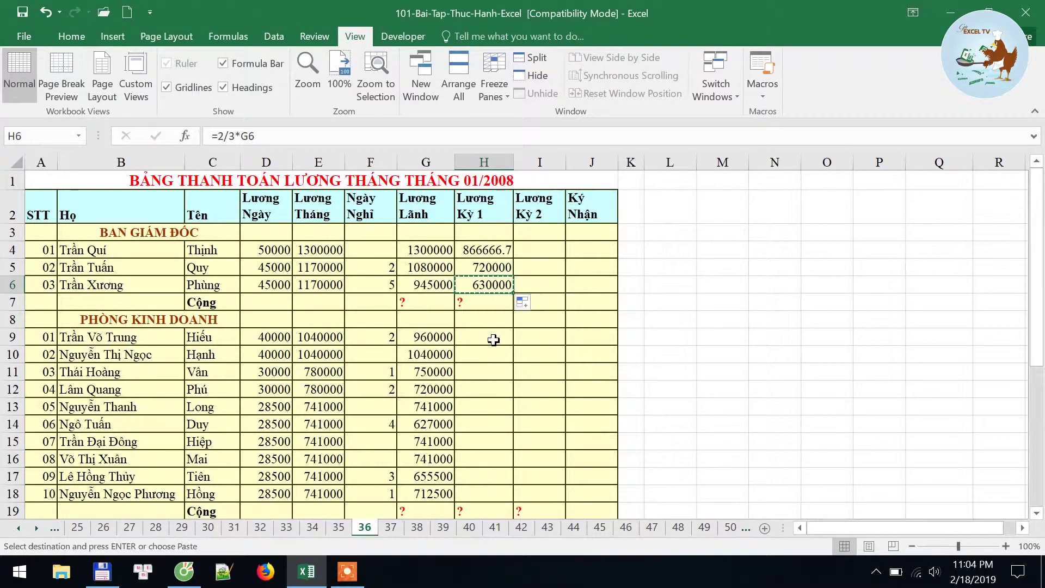
pyautogui.moveTo(493, 339); pyautogui.dragTo(487, 485)
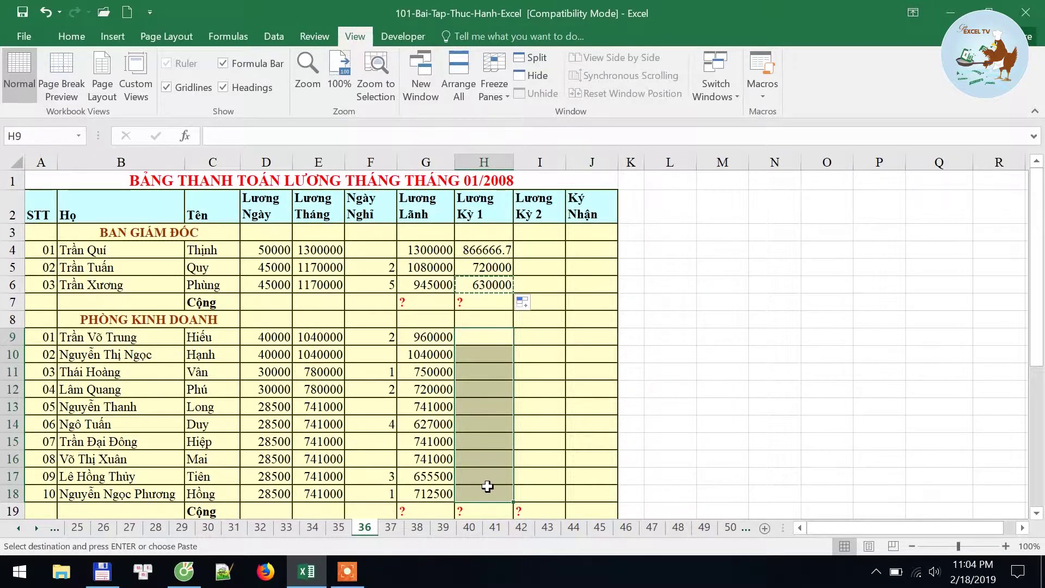
pyautogui.press('Return')
# Copy the H18 formula into the accounting rows H21:H25
pyautogui.scroll(-2, 486, 483)
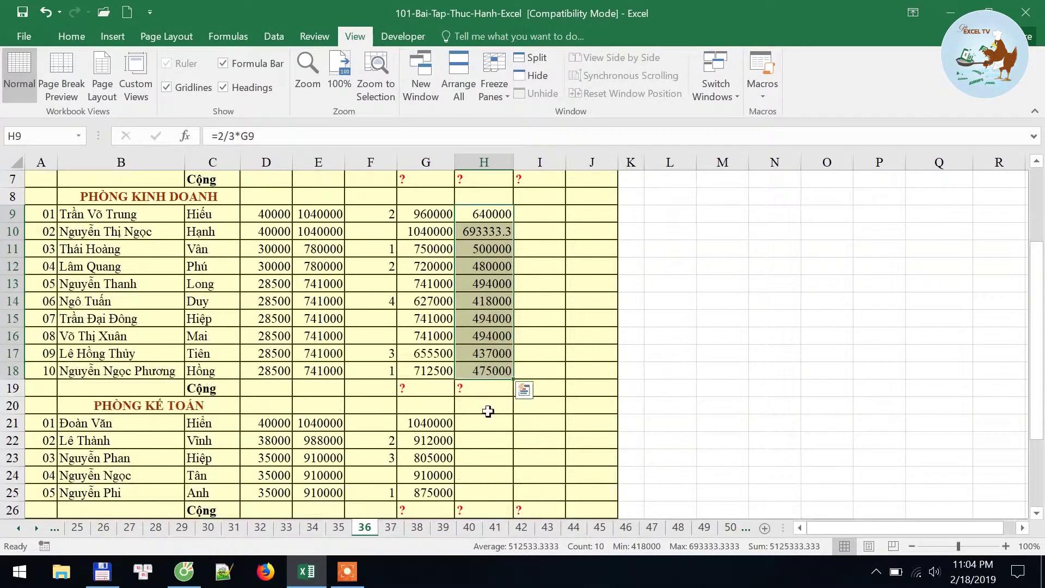
pyautogui.click(492, 370)
pyautogui.rightClick(492, 370)
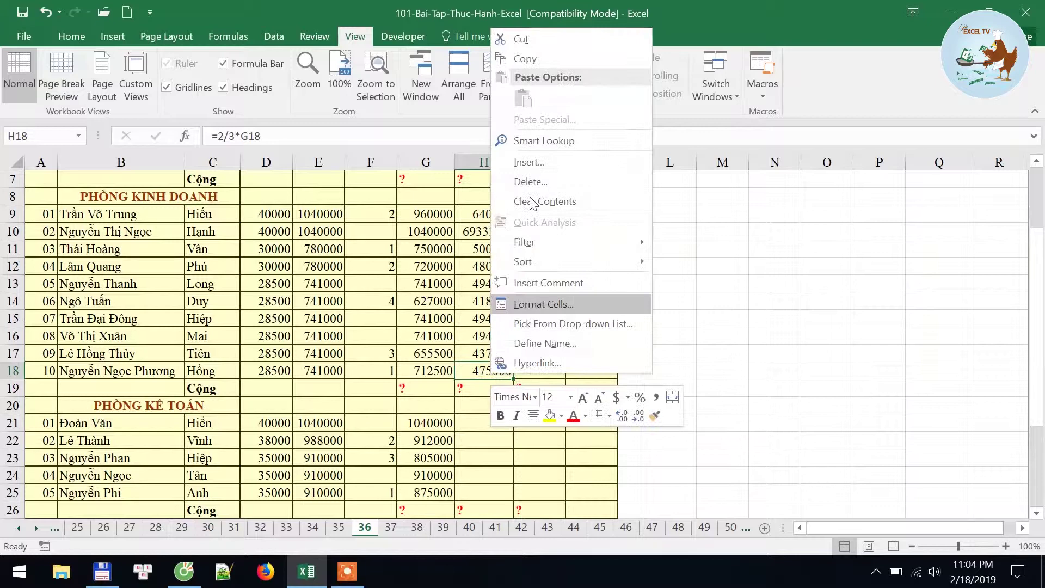
pyautogui.click(552, 58)
pyautogui.scroll(-2, 433, 405)
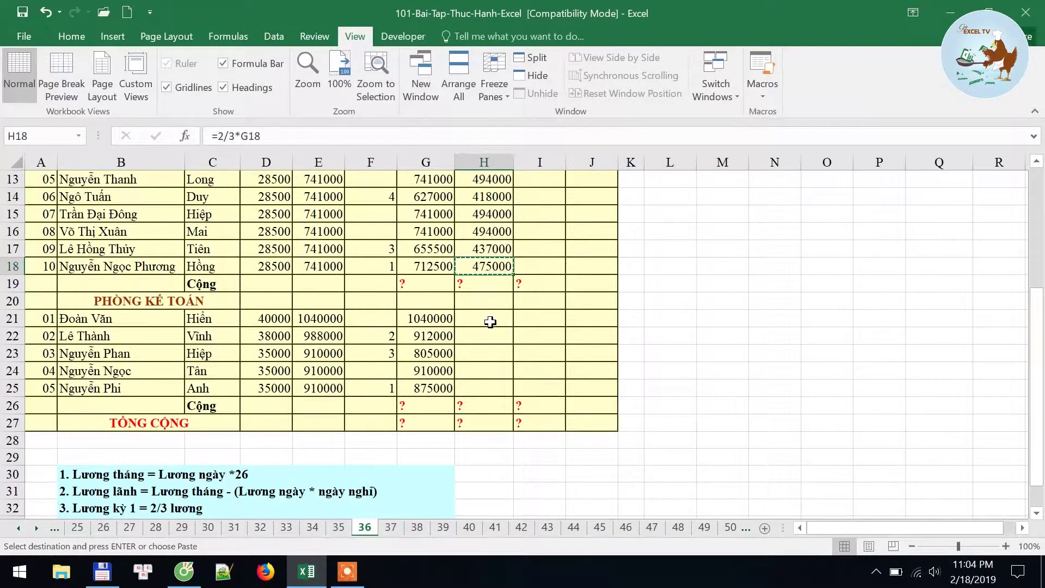
pyautogui.moveTo(487, 324); pyautogui.dragTo(488, 390)
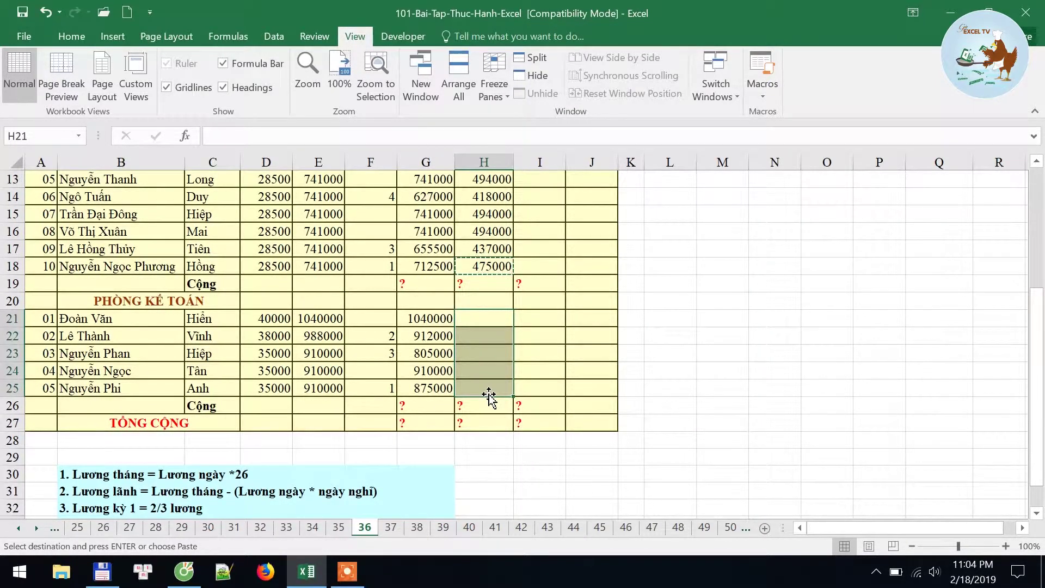
pyautogui.press('Return')
pyautogui.scroll(-2, 122, 462)
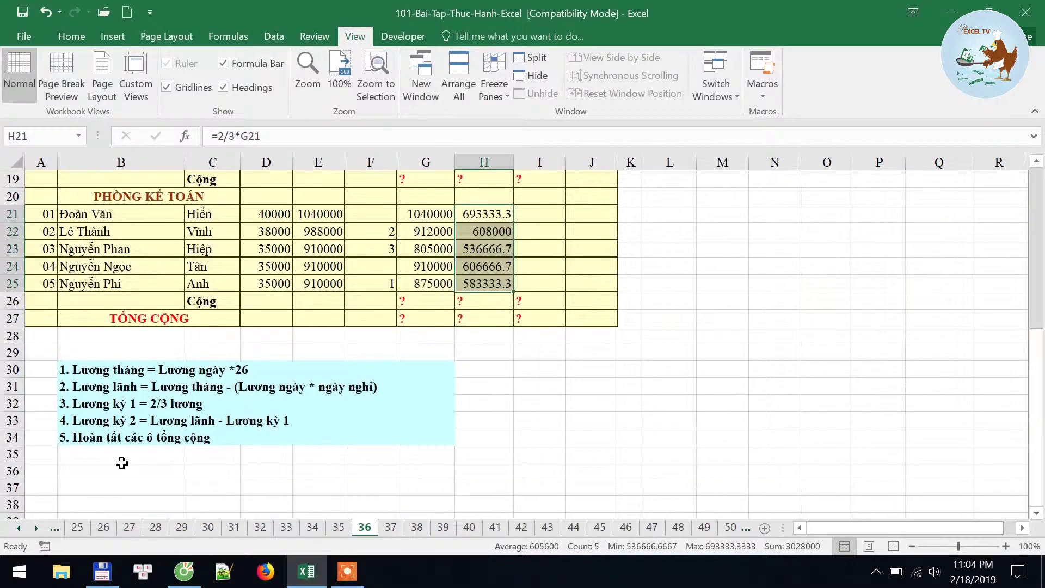
# Enter =G4-H4 in I4 and fill it down to I6
pyautogui.click(91, 421)
pyautogui.scroll(5, 327, 381)
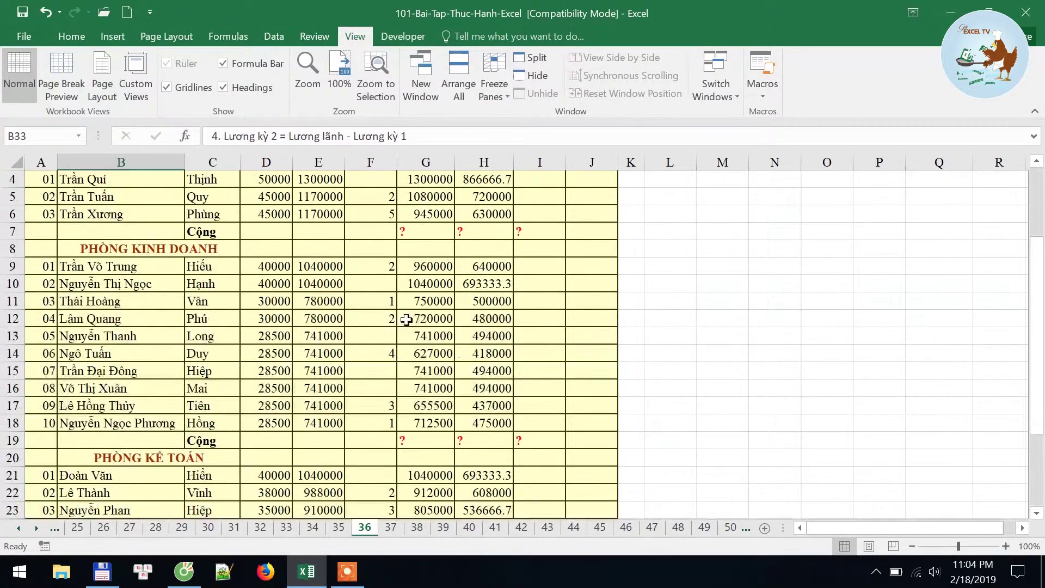
pyautogui.scroll(1, 490, 272)
pyautogui.click(539, 250)
pyautogui.write('=')
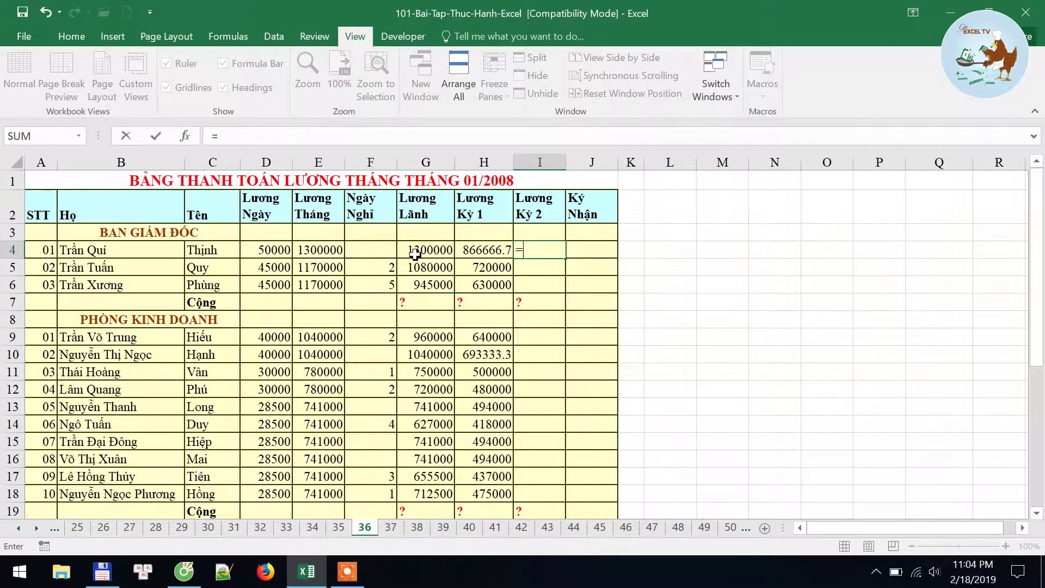
pyautogui.click(415, 253)
pyautogui.write('-')
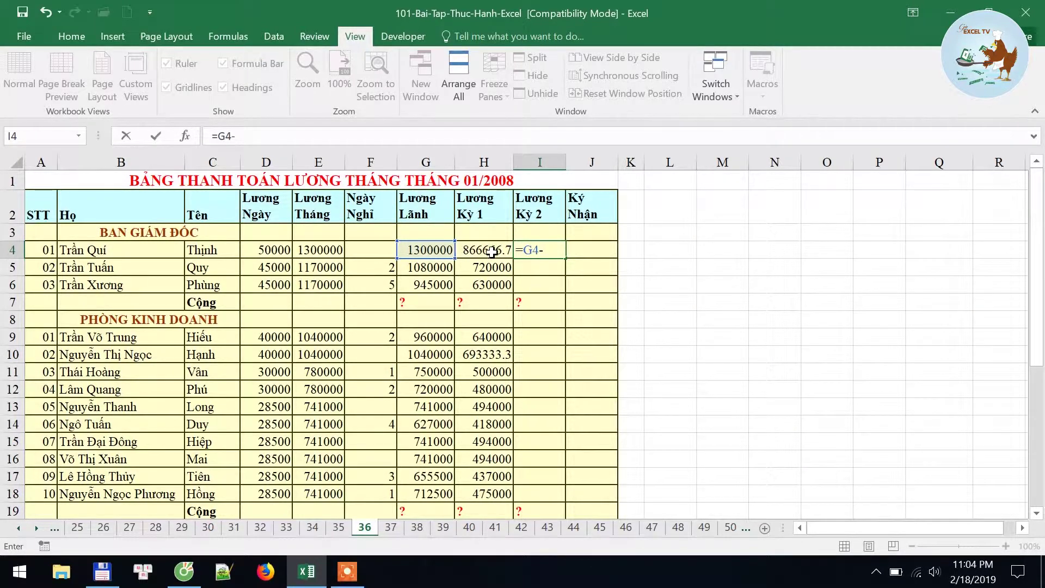
pyautogui.click(492, 251)
pyautogui.hotkey('ctrl', 'Return')
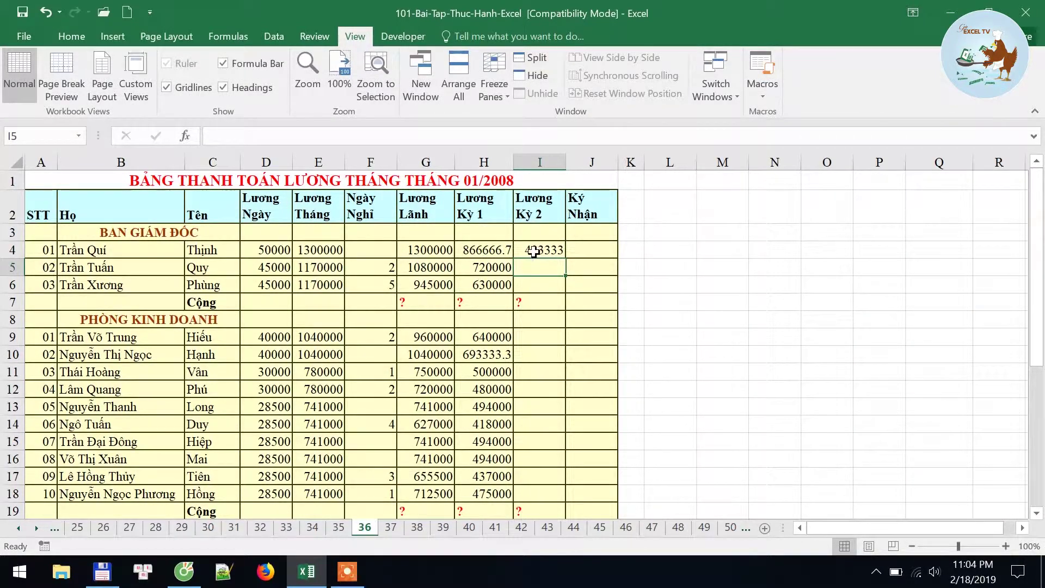
pyautogui.moveTo(563, 261); pyautogui.dragTo(544, 285)
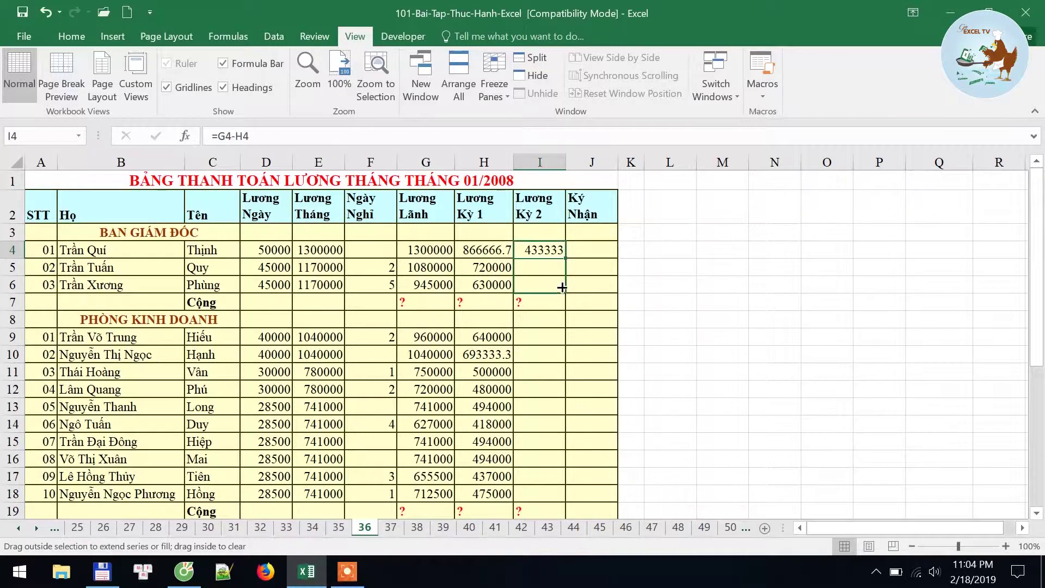
# Copy the I6 formula into the sales rows I9:I18
pyautogui.click(545, 285)
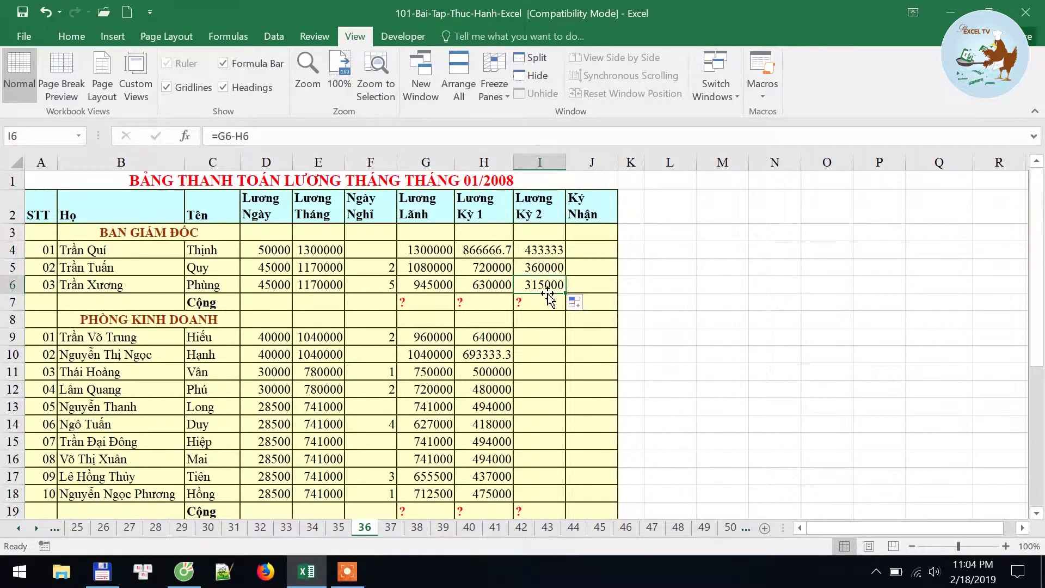
pyautogui.rightClick(548, 293)
pyautogui.click(596, 233)
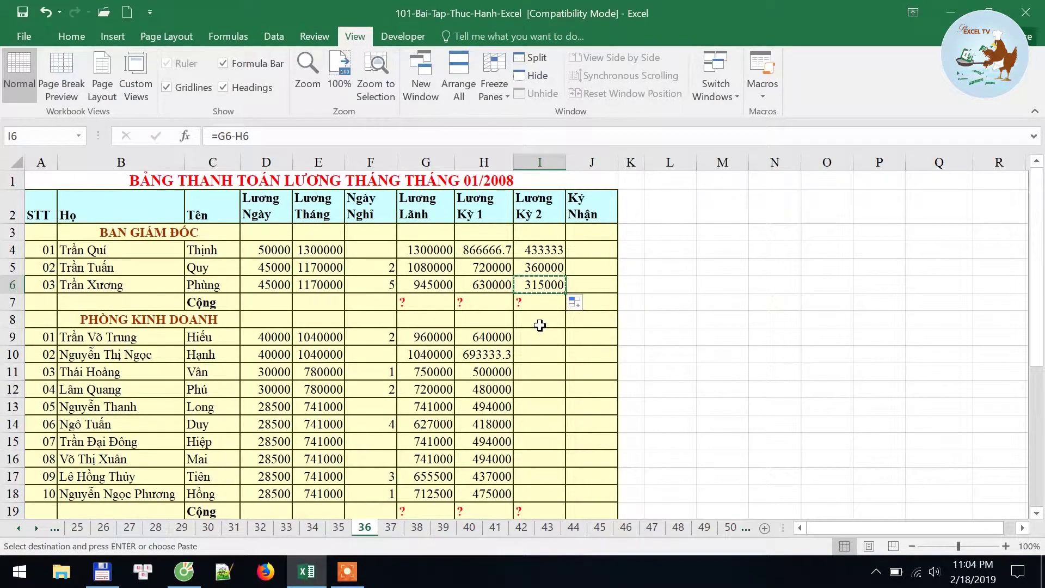
pyautogui.moveTo(539, 335); pyautogui.dragTo(543, 481)
pyautogui.press('Return')
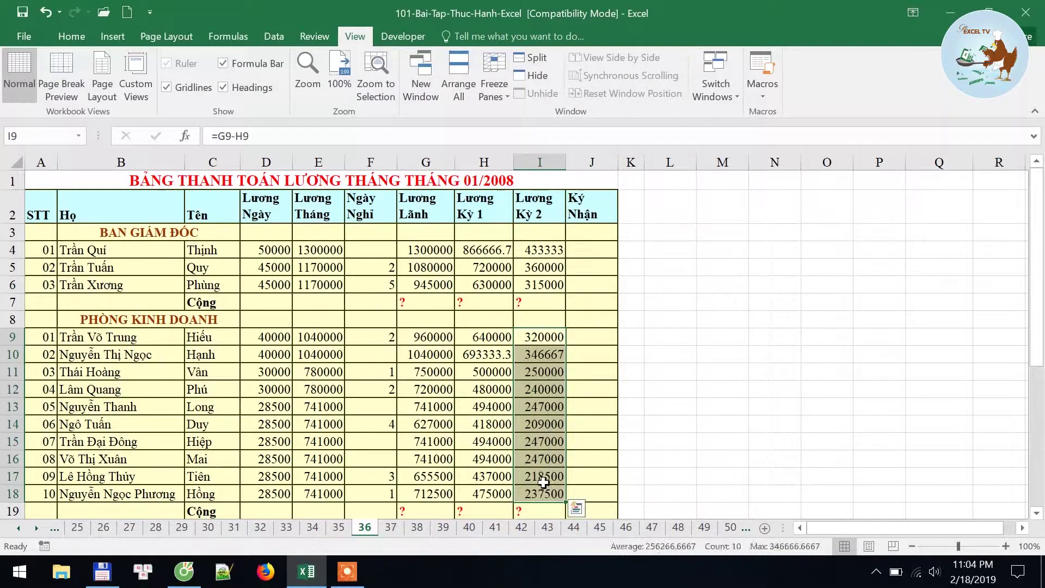
# Copy the I18 formula into the accounting rows I21:I25
pyautogui.scroll(-4, 543, 482)
pyautogui.click(541, 265)
pyautogui.rightClick(539, 256)
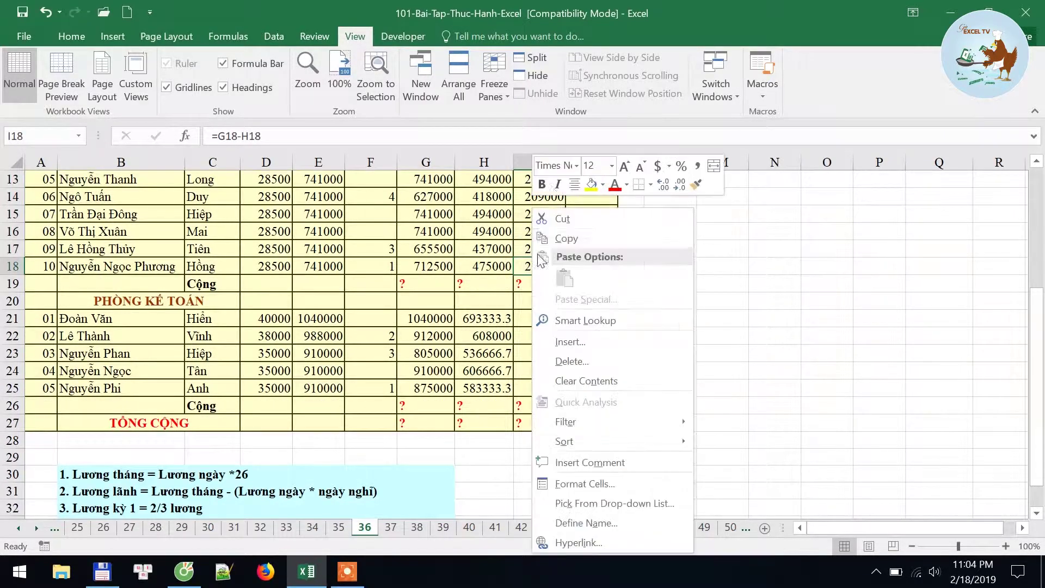
pyautogui.click(566, 238)
pyautogui.moveTo(539, 319); pyautogui.dragTo(534, 387)
pyautogui.press('Return')
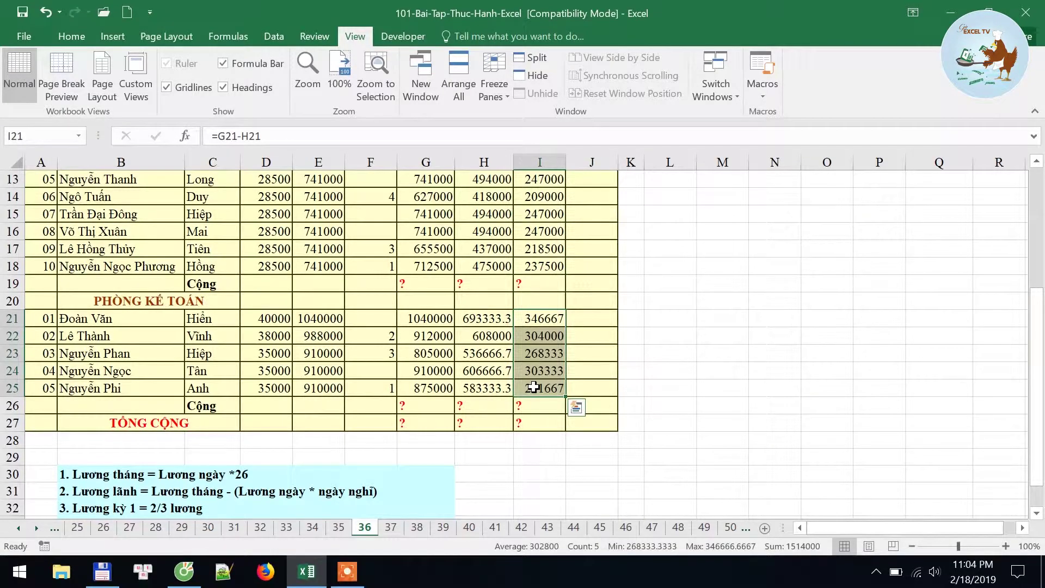
pyautogui.scroll(-1, 515, 408)
pyautogui.click(137, 501)
# Total the BAN GIÁM ĐỐC Lương Lãnh column in G7 with =SUM(G4:G6)
pyautogui.scroll(3, 252, 493)
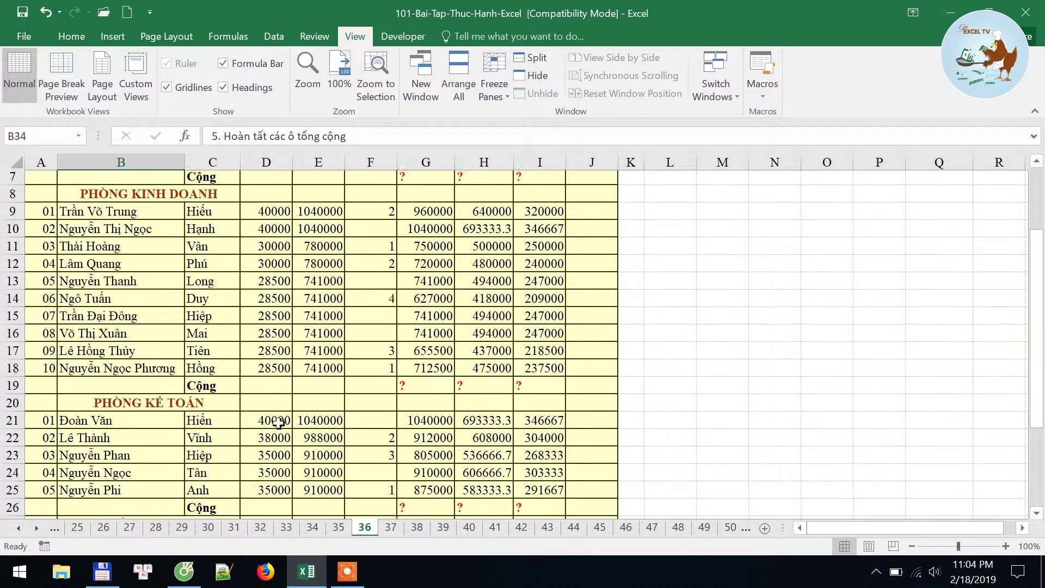
pyautogui.scroll(1, 297, 422)
pyautogui.scroll(1, 293, 403)
pyautogui.click(412, 309)
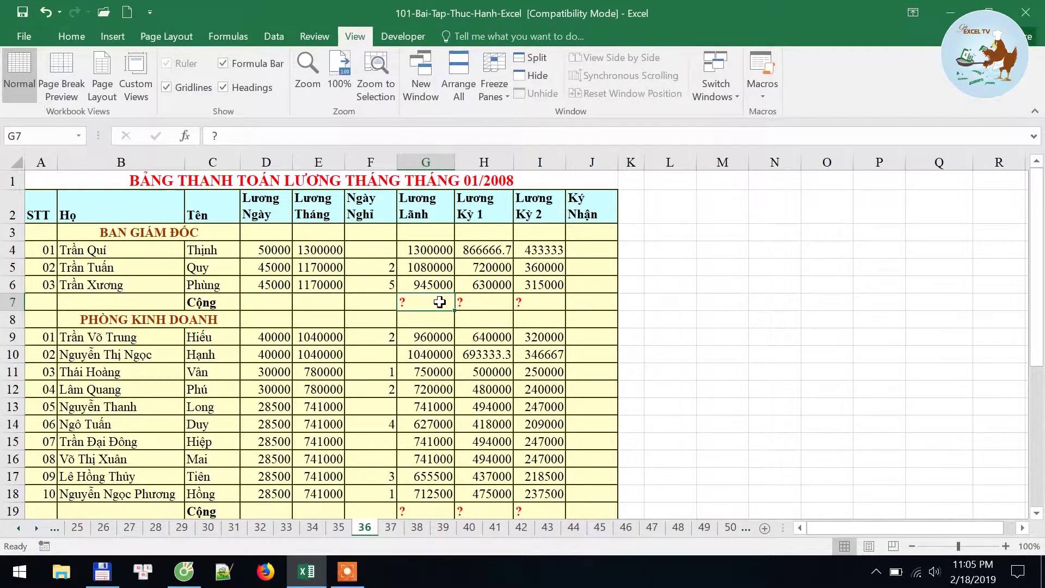
pyautogui.write('=')
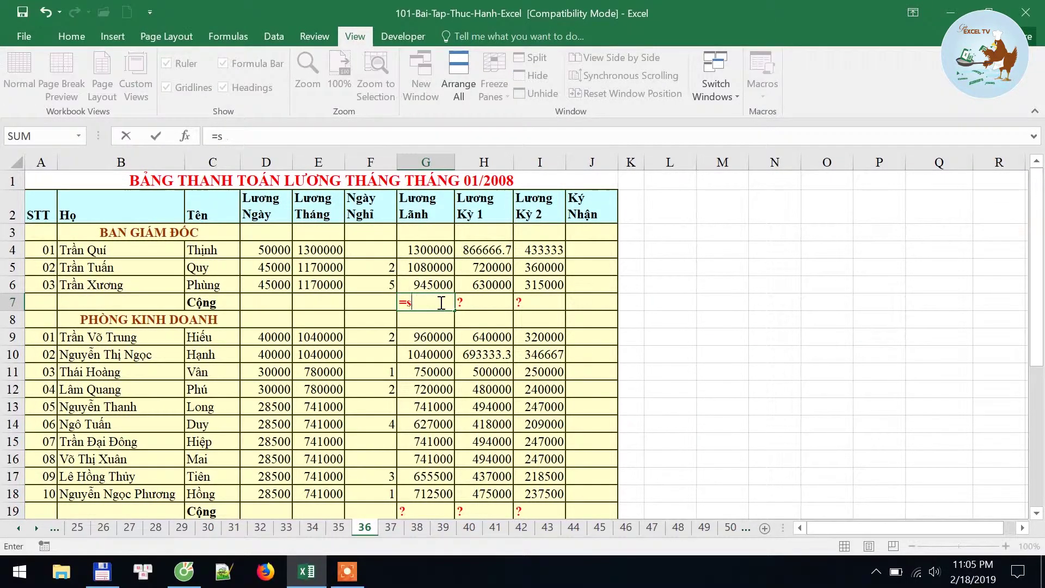
pyautogui.write('sum')
pyautogui.press('Tab')
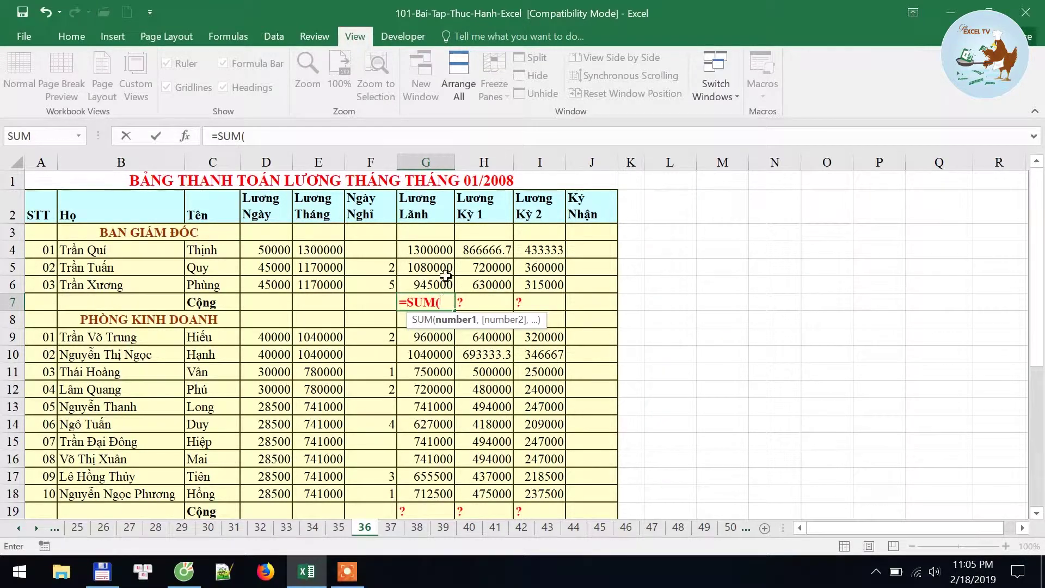
pyautogui.moveTo(433, 280); pyautogui.dragTo(432, 246)
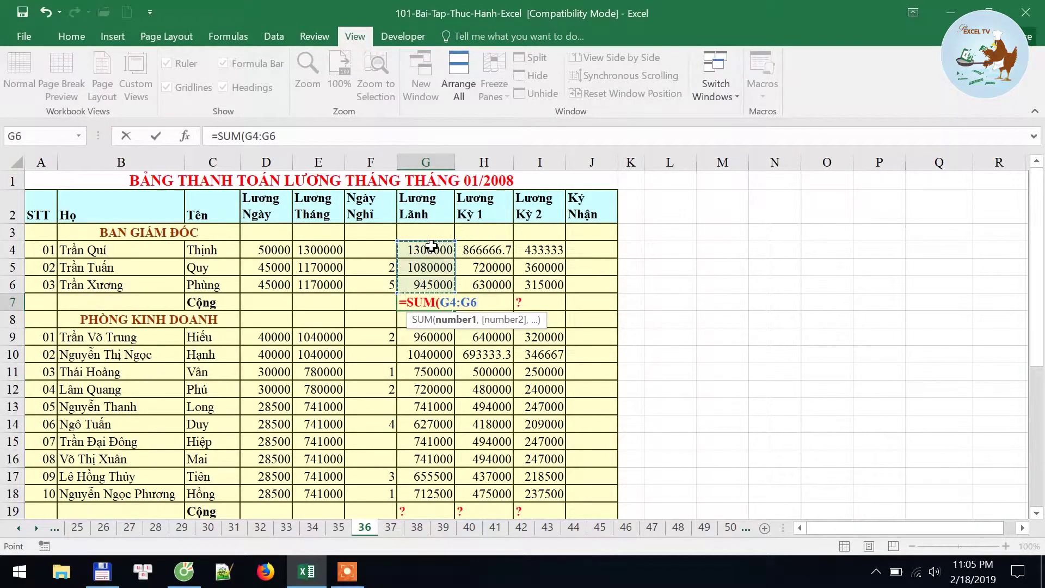
pyautogui.hotkey('ctrl', 'Return')
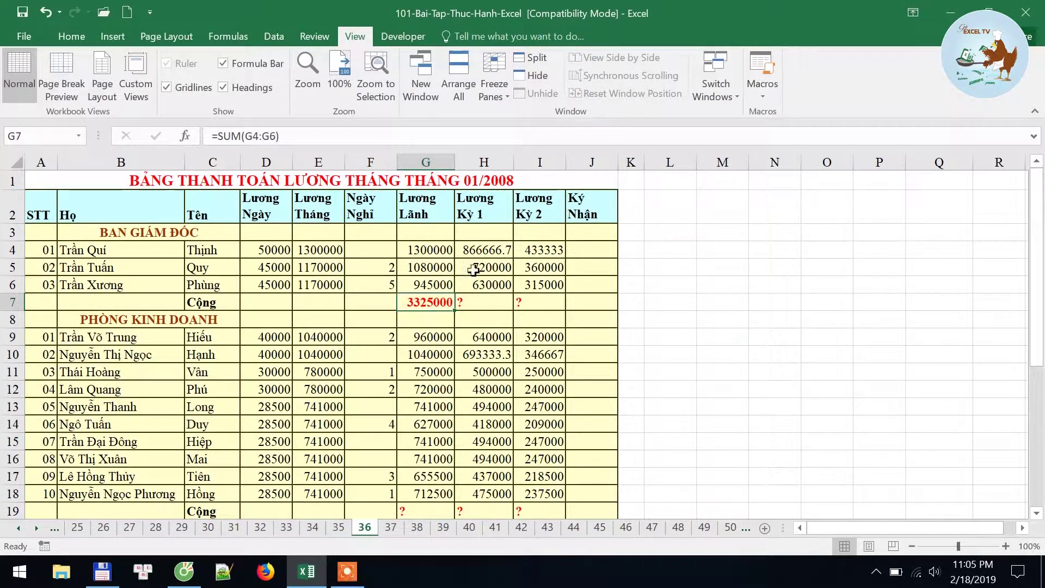
# Add AutoSum totals of rows 4–6 in H7 and I7
pyautogui.click(484, 303)
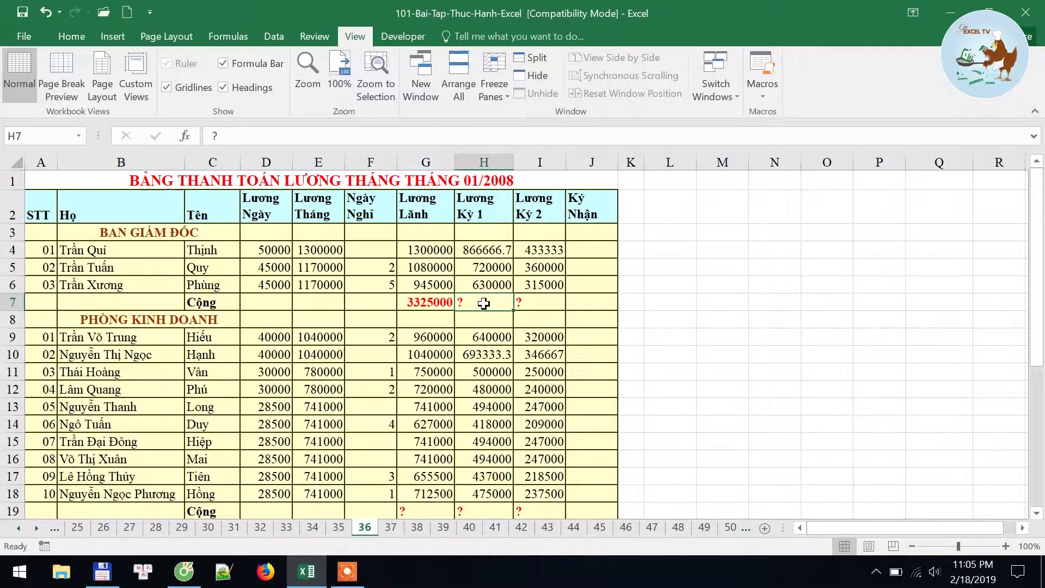
pyautogui.hotkey('alt', '=')
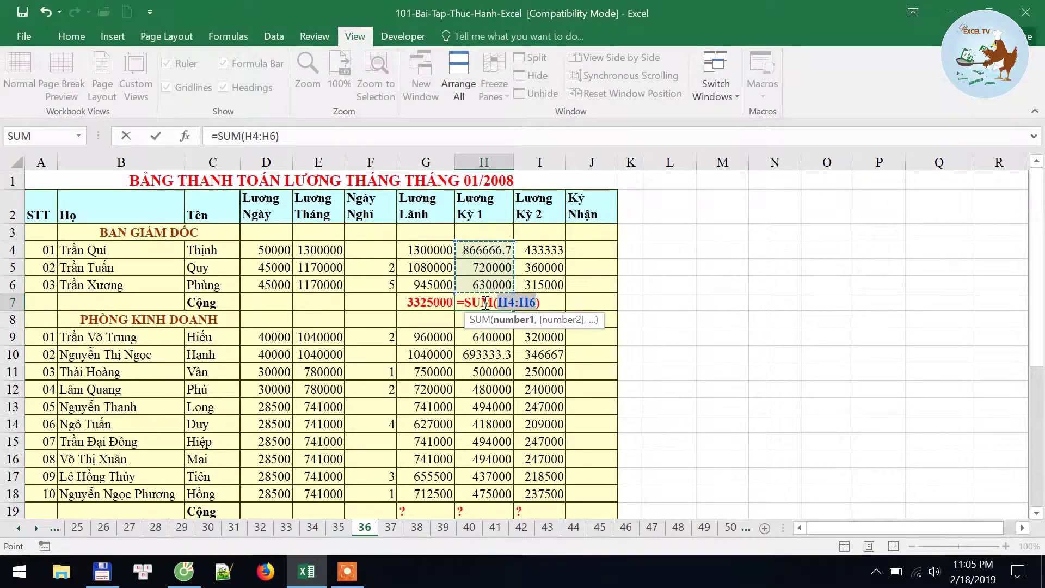
pyautogui.press('Return')
pyautogui.press('Up')
pyautogui.press('Right')
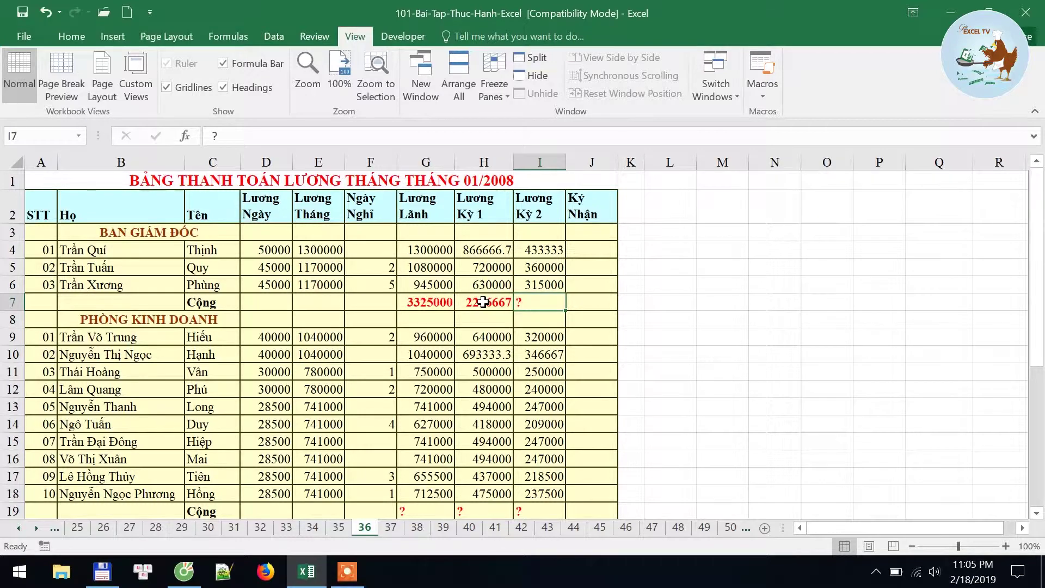
pyautogui.hotkey('alt', '=')
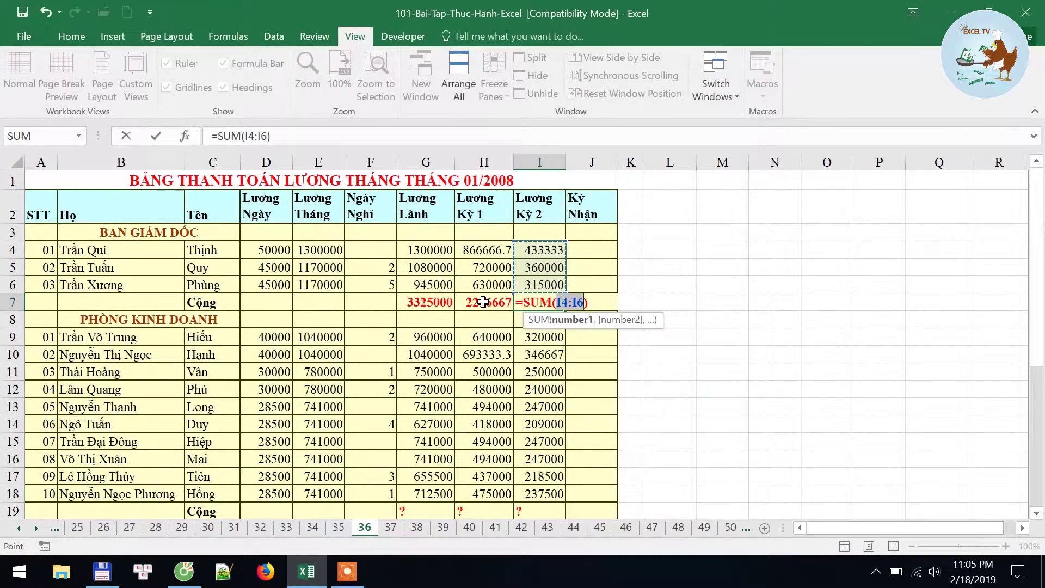
pyautogui.press('Return')
# AutoSum the PHÒNG KINH DOANH total G9:G18 in G19, fill it to H19:I19, and verify
pyautogui.scroll(-1, 445, 334)
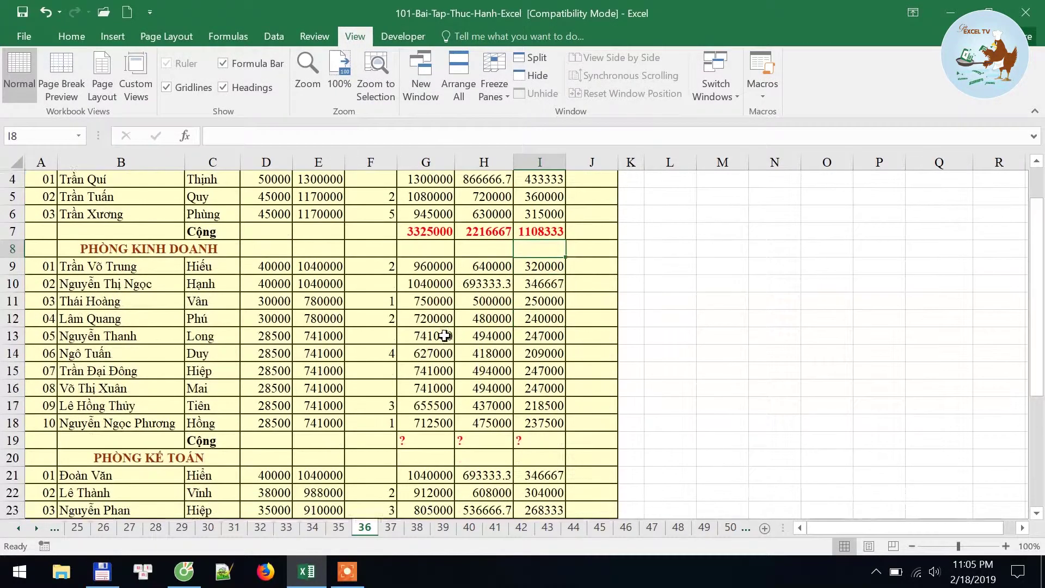
pyautogui.scroll(-1, 445, 334)
pyautogui.click(424, 386)
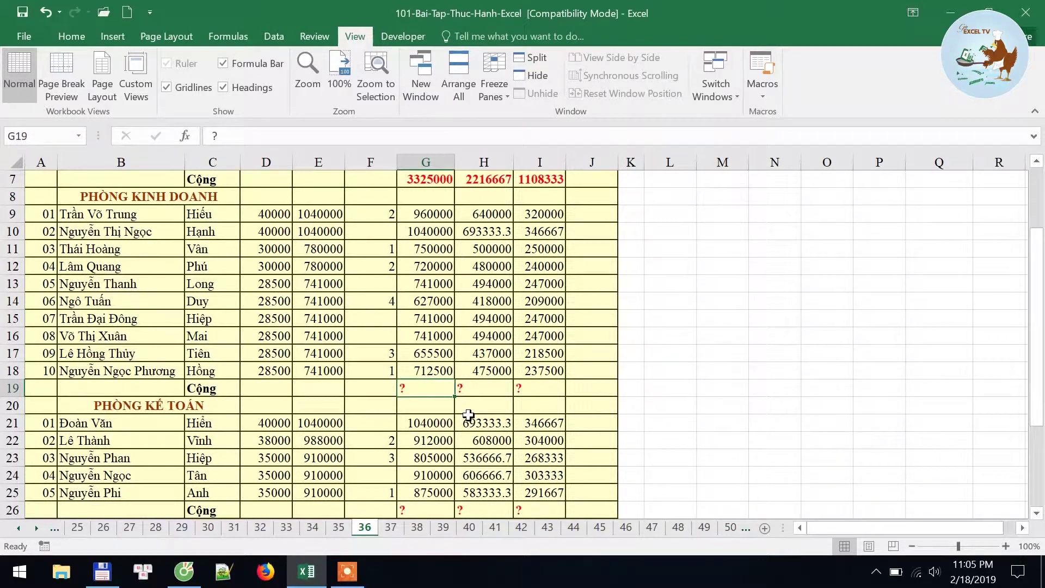
pyautogui.hotkey('alt', '=')
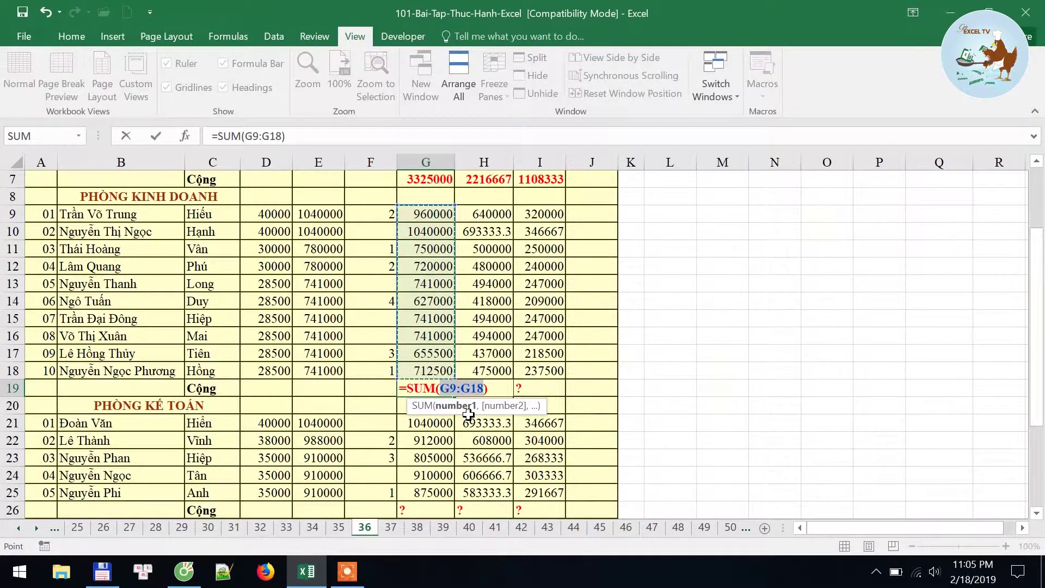
pyautogui.press('Return')
pyautogui.press('Up')
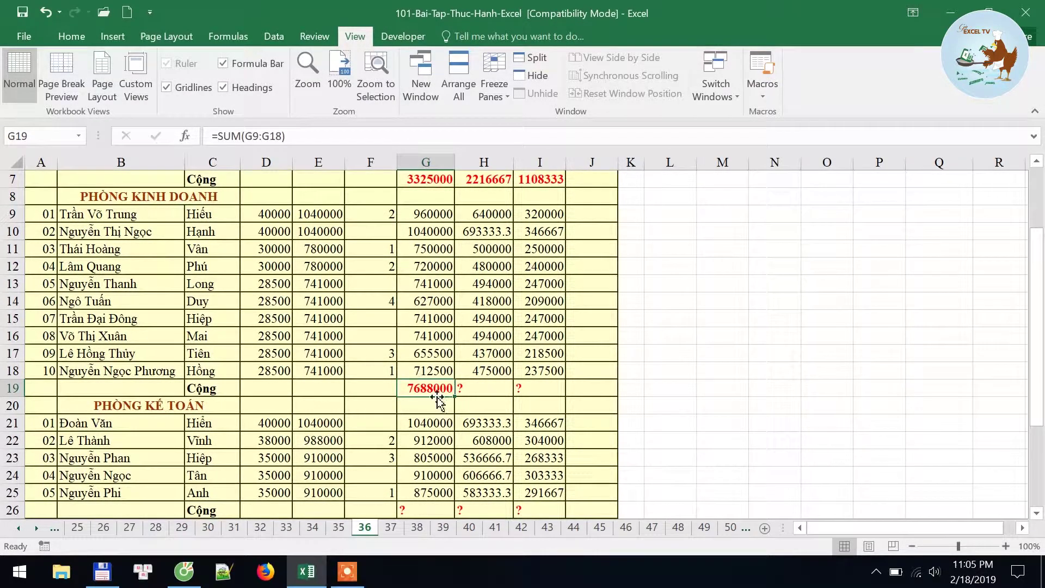
pyautogui.moveTo(456, 399); pyautogui.dragTo(544, 392)
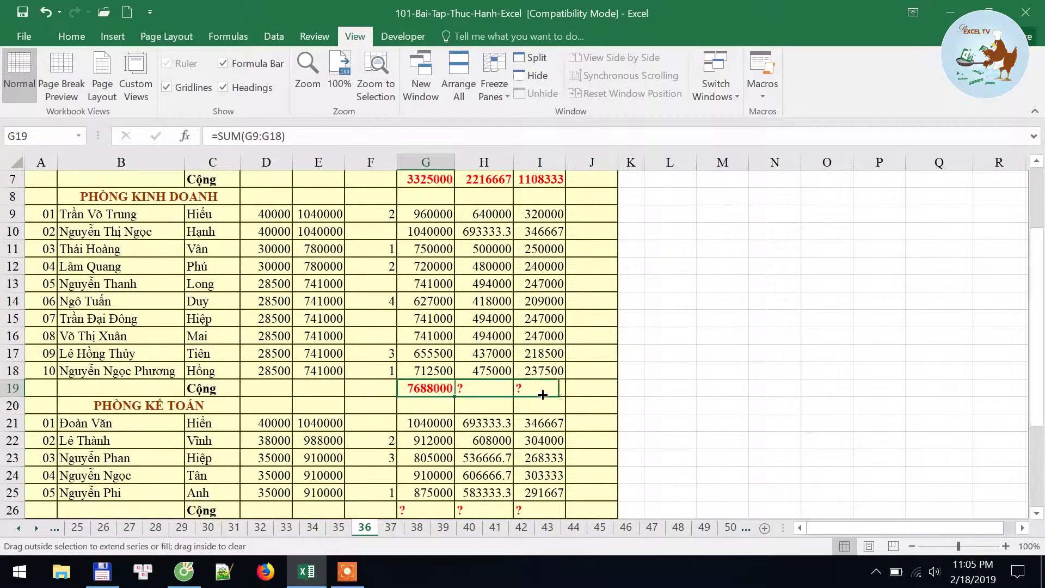
pyautogui.doubleClick(490, 387)
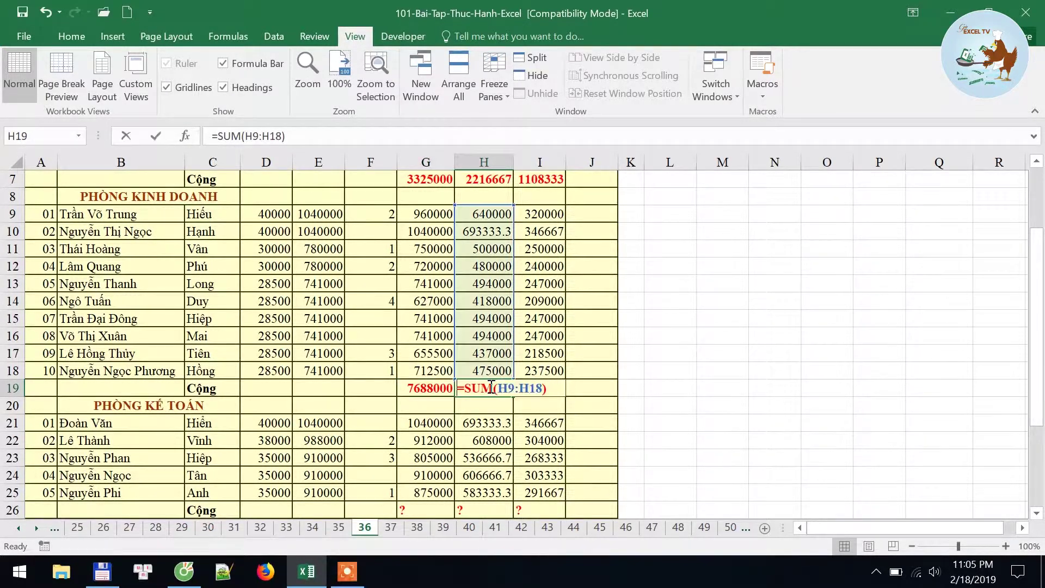
pyautogui.press('Escape')
pyautogui.doubleClick(544, 388)
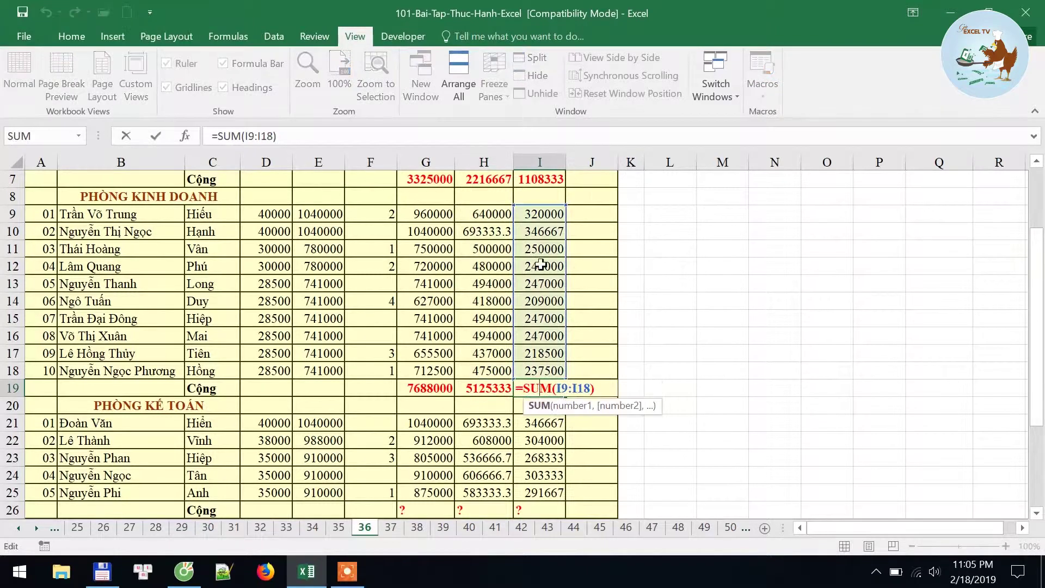
pyautogui.press('Escape')
# AutoSum G21:G25 in G26, copy it into H26:I26, and verify the formulas
pyautogui.scroll(-1, 474, 411)
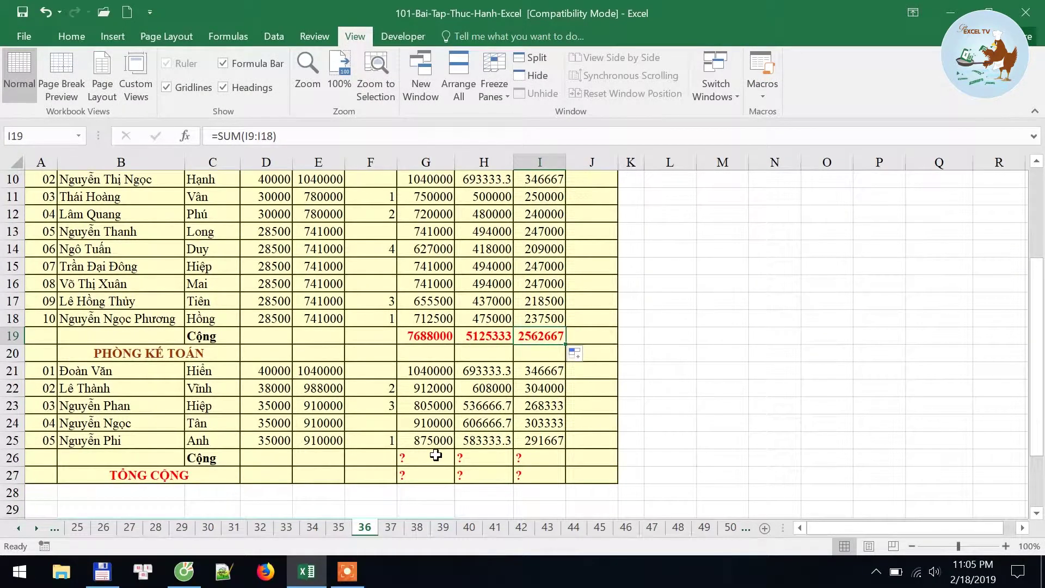
pyautogui.click(436, 455)
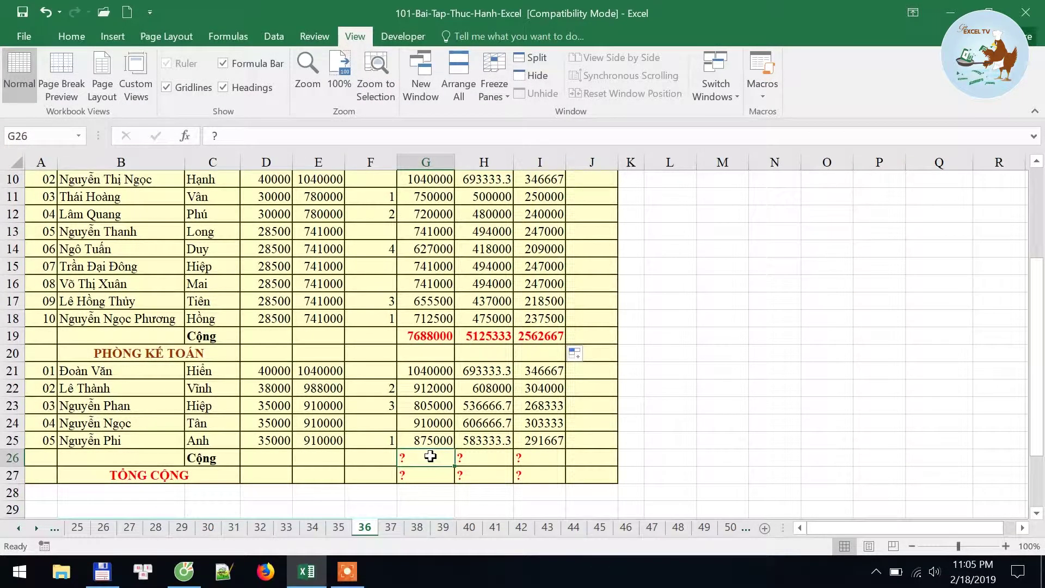
pyautogui.hotkey('alt', '=')
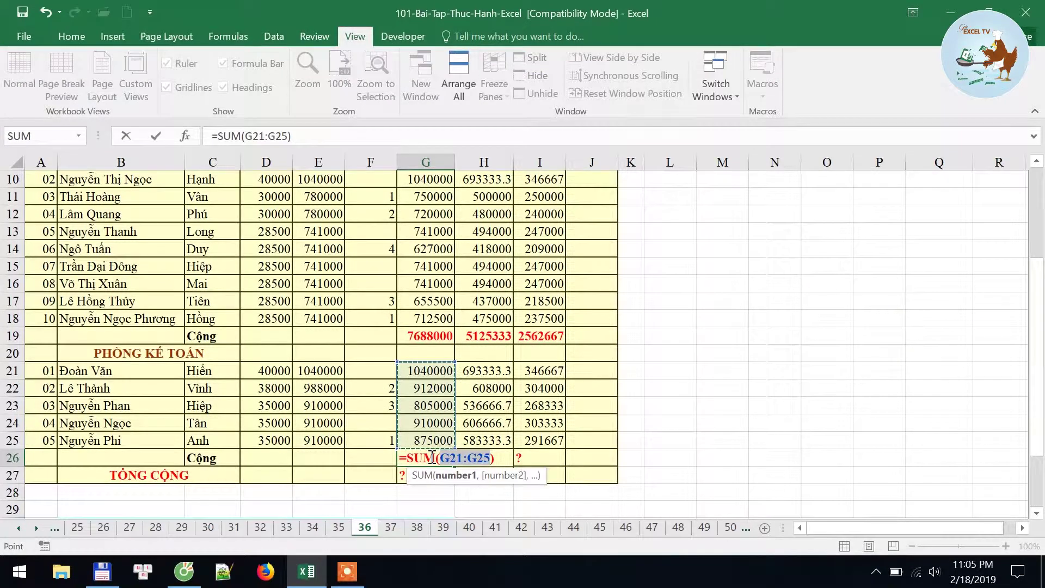
pyautogui.hotkey('ctrl', 'Return')
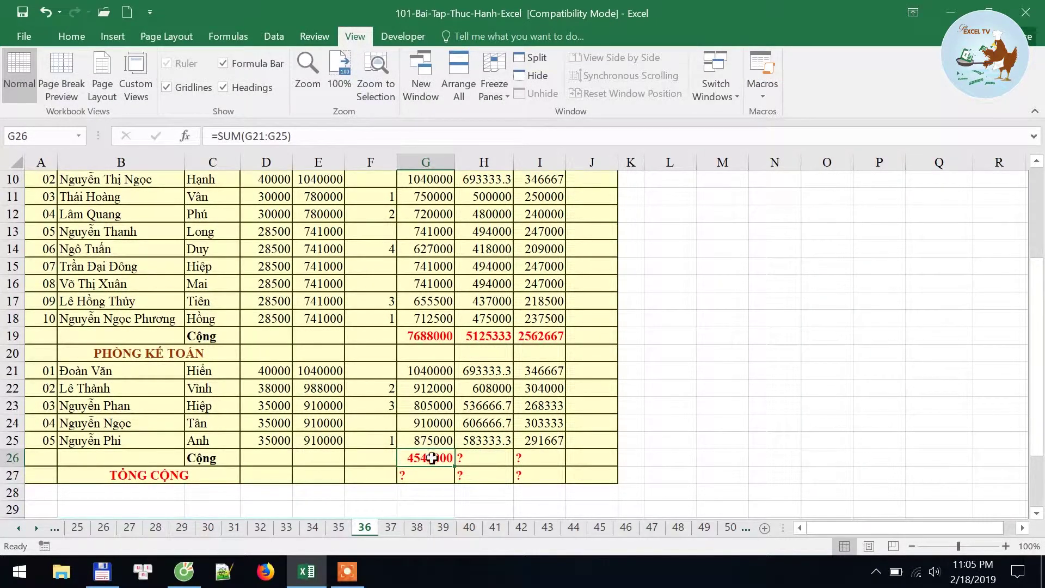
pyautogui.rightClick(431, 458)
pyautogui.click(491, 139)
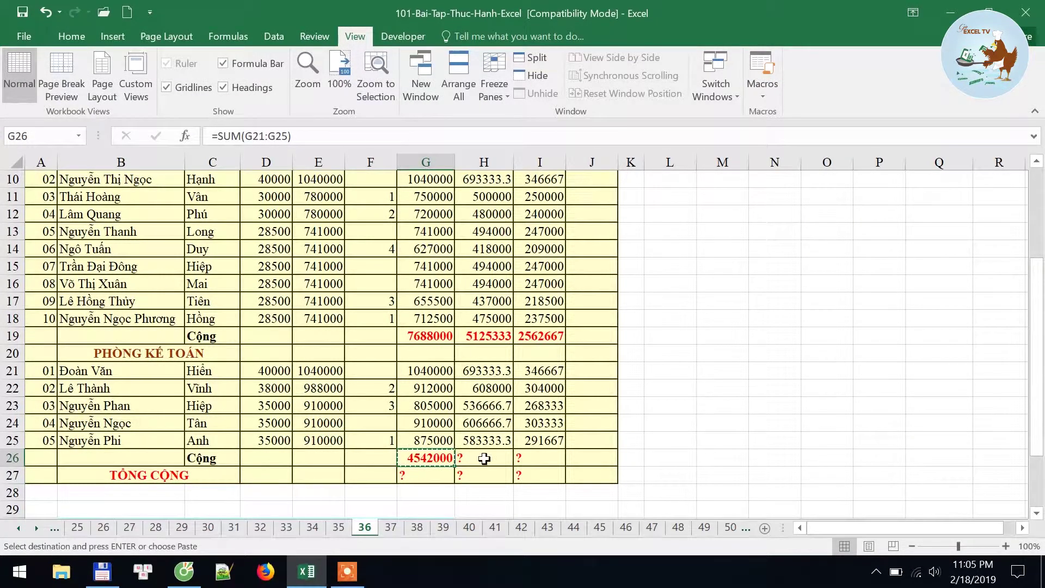
pyautogui.moveTo(484, 459); pyautogui.dragTo(536, 459)
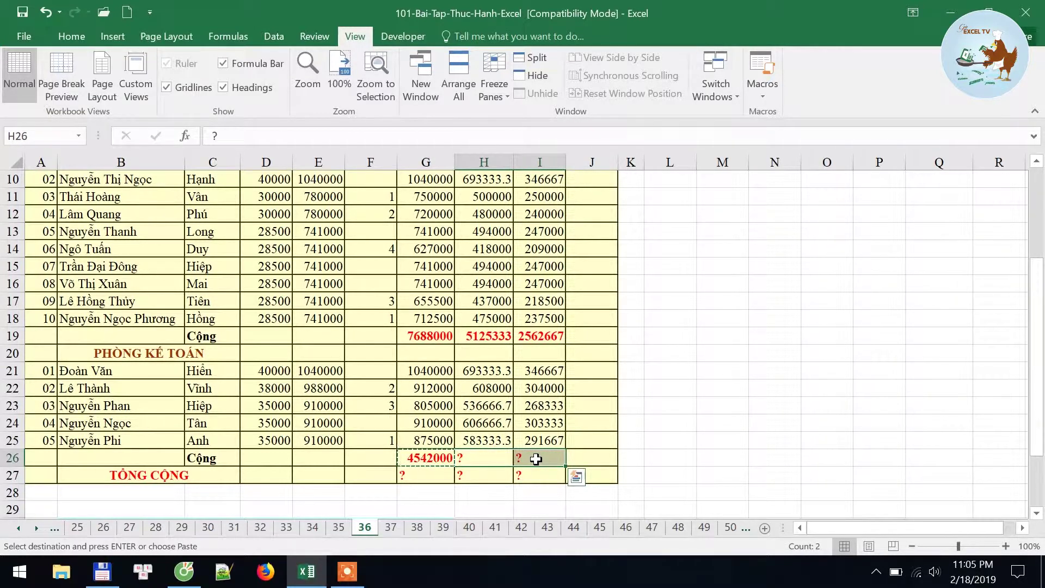
pyautogui.press('Return')
pyautogui.doubleClick(535, 459)
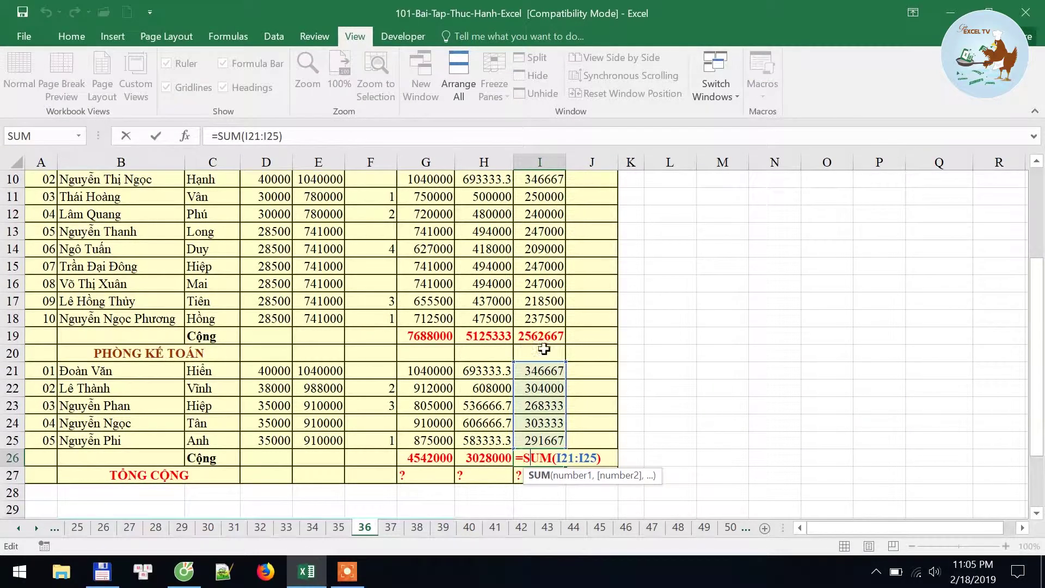
pyautogui.press('Escape')
pyautogui.doubleClick(484, 458)
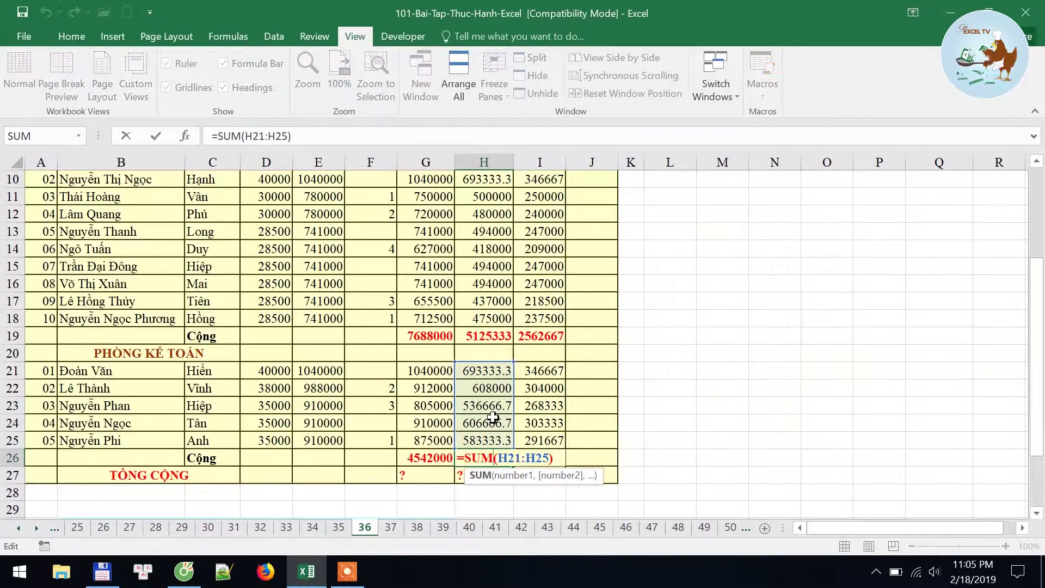
pyautogui.press('Escape')
pyautogui.click(422, 476)
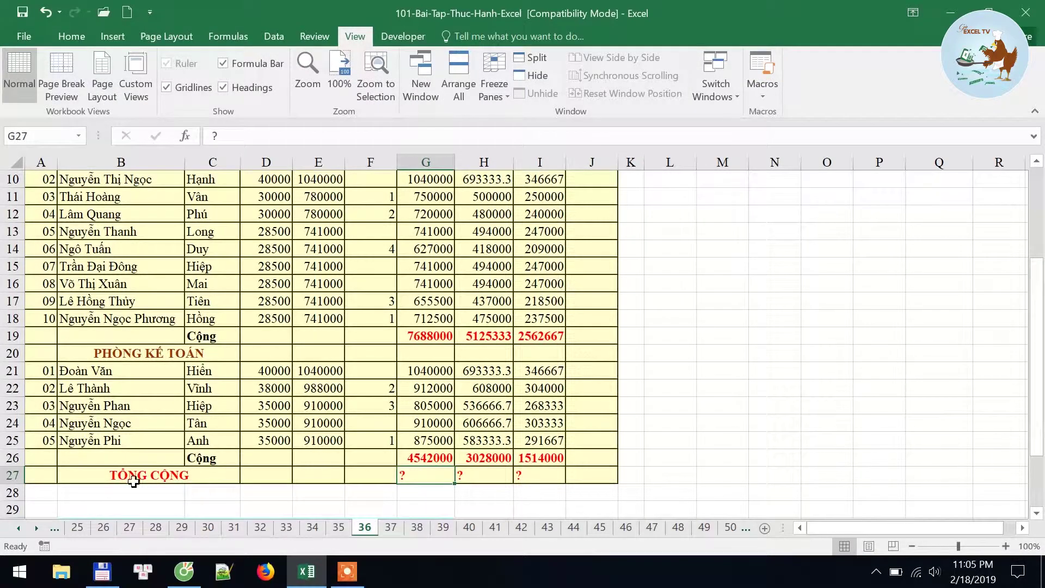
# Enter =SUM(G26,G19,G7) in G27 for a 15555000 grand total
pyautogui.scroll(3, 381, 366)
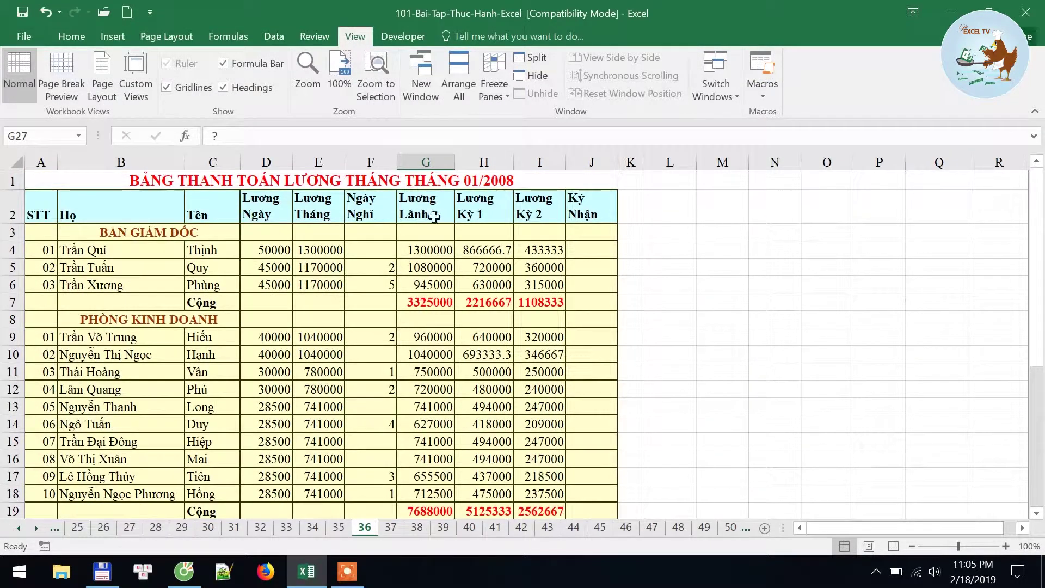
pyautogui.scroll(-4, 411, 395)
pyautogui.scroll(4, 409, 399)
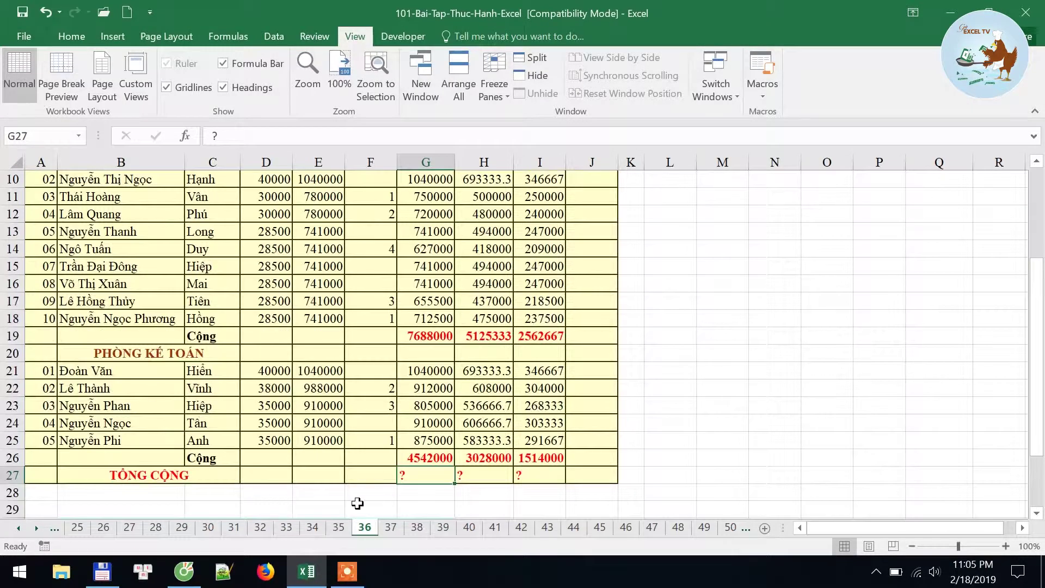
pyautogui.write('=s')
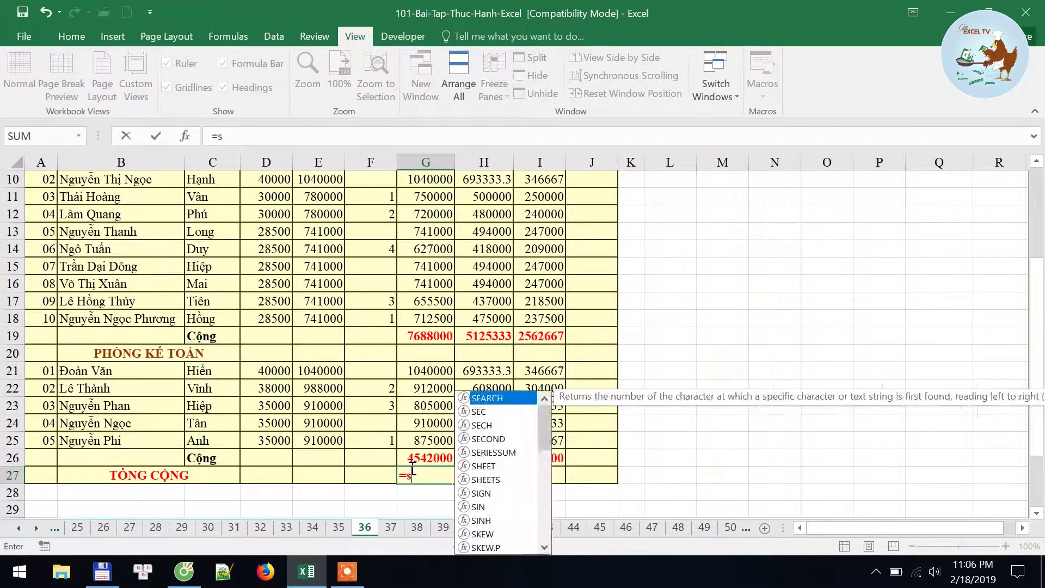
pyautogui.write('um')
pyautogui.press('Tab')
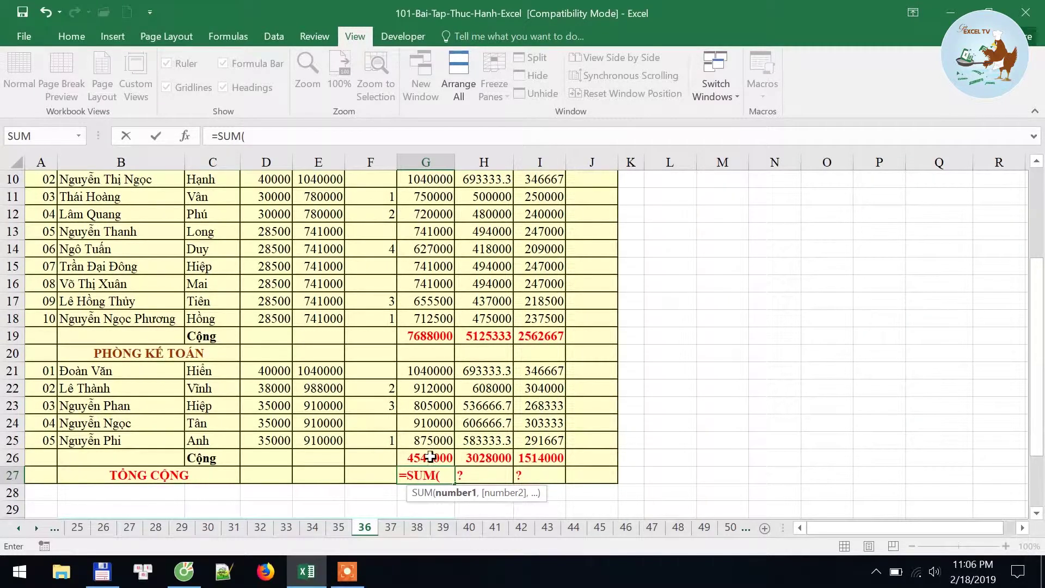
pyautogui.click(430, 456)
pyautogui.write(',')
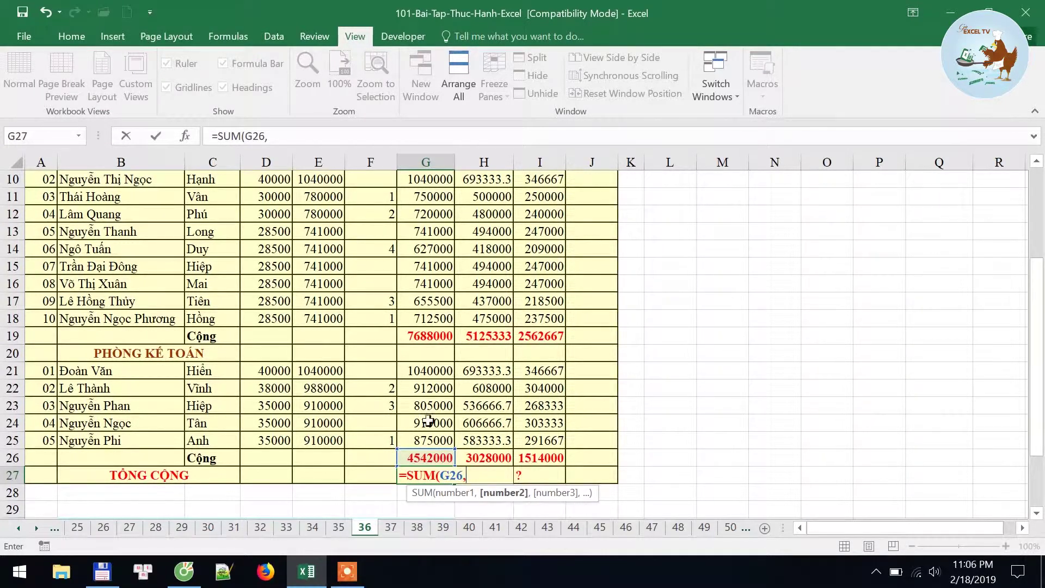
pyautogui.click(433, 335)
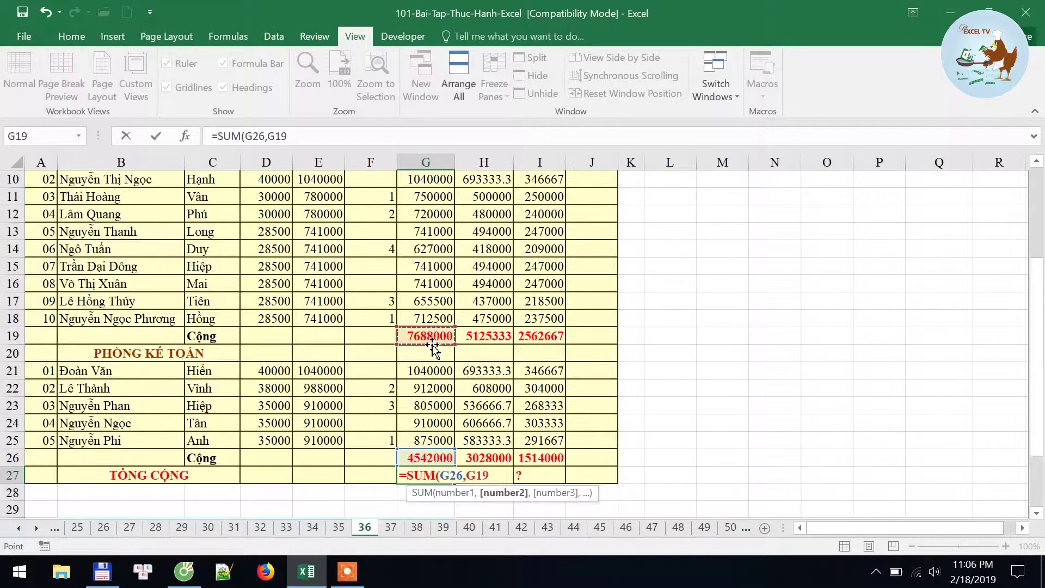
pyautogui.scroll(3, 431, 343)
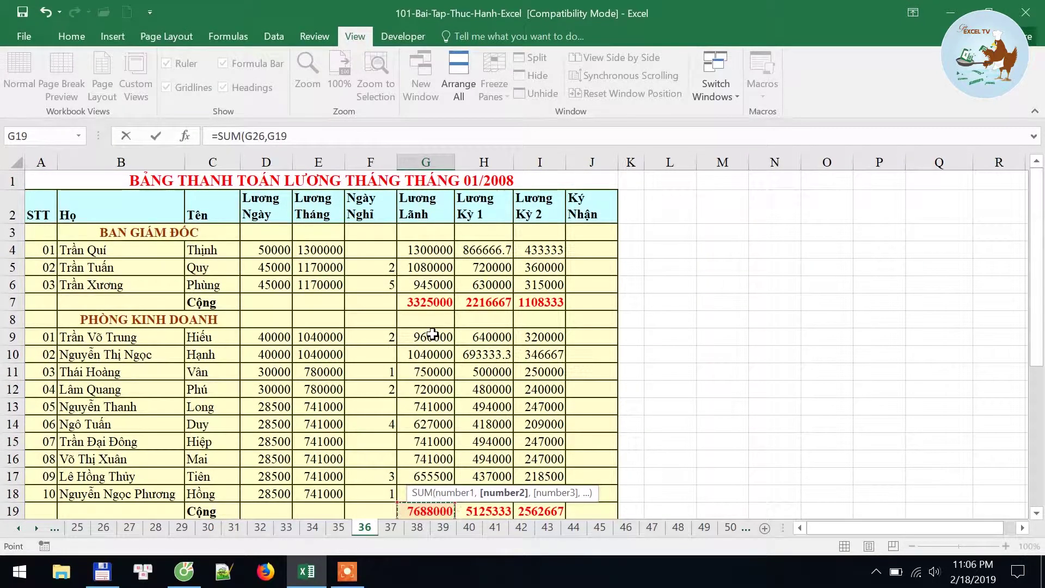
pyautogui.write(',')
pyautogui.click(430, 301)
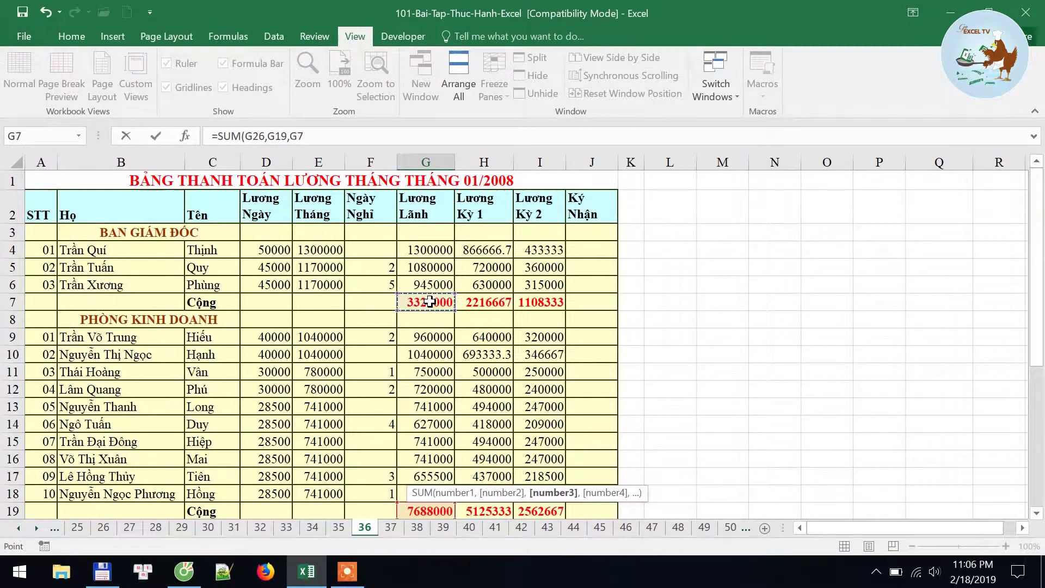
pyautogui.press('Return')
pyautogui.press('Up')
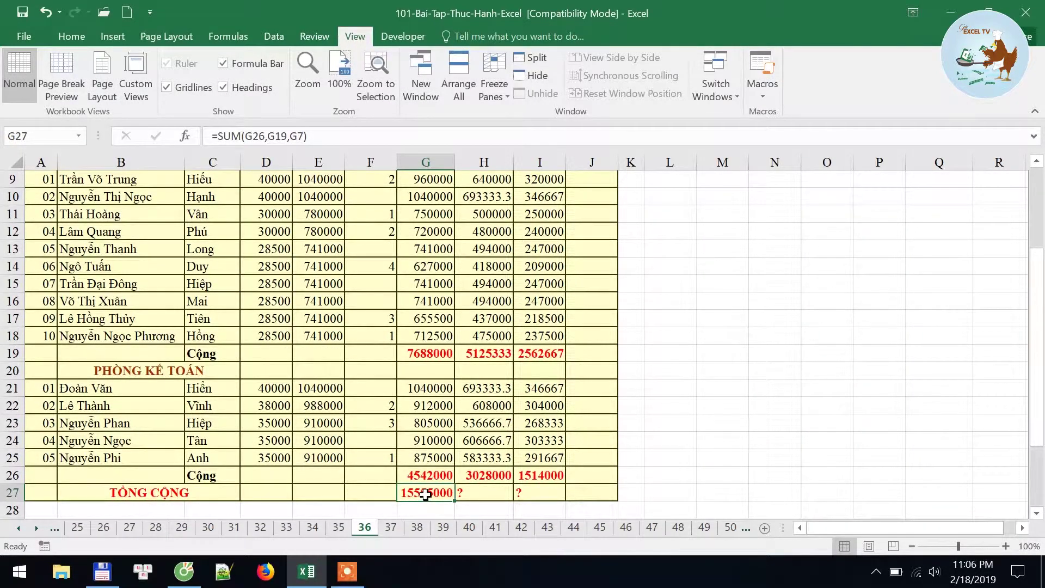
# Fill the grand-total formula into H27 and I27, giving 10370000 and 5185000
pyautogui.click(459, 497)
pyautogui.click(439, 490)
pyautogui.moveTo(456, 503); pyautogui.dragTo(554, 501)
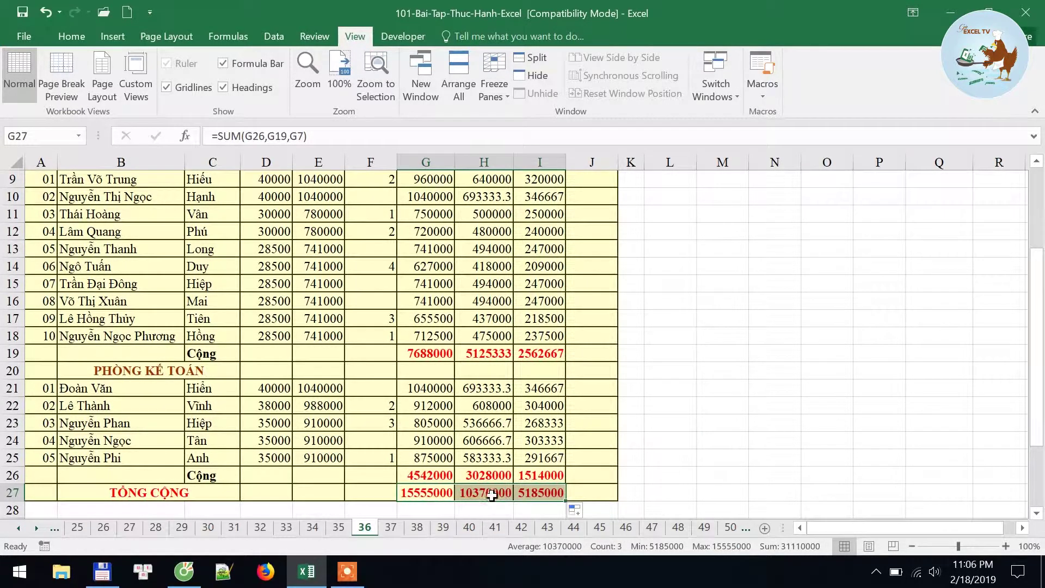
# Select the salary amounts range G4:I27
pyautogui.click(428, 492)
pyautogui.moveTo(427, 475)
pyautogui.mouseDown()
pyautogui.moveTo(487, 496)
pyautogui.moveTo(543, 496)
pyautogui.moveTo(318, 214)
pyautogui.mouseUp()
pyautogui.moveTo(404, 148); pyautogui.dragTo(408, 250)
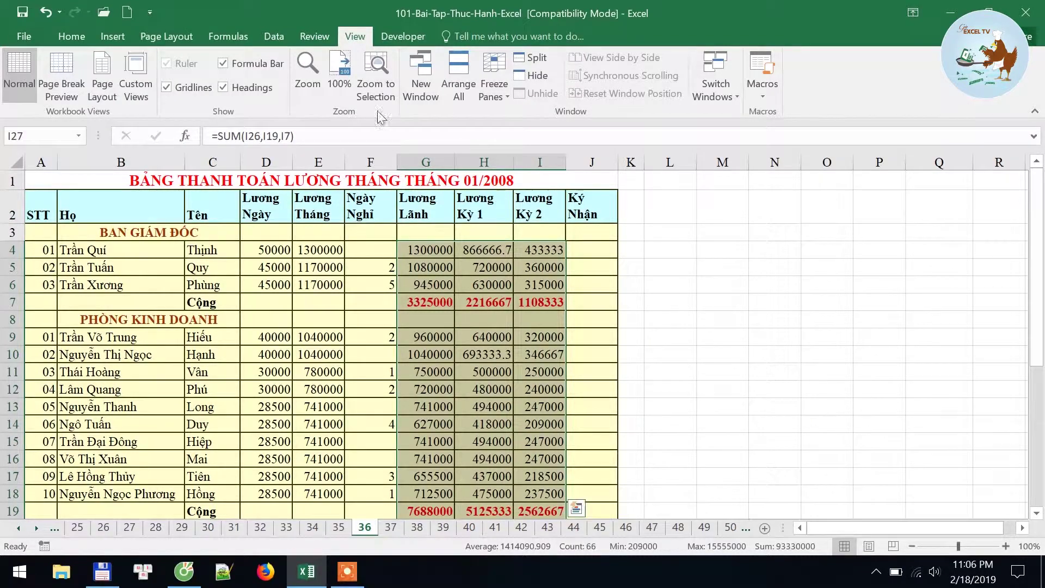
# Apply Comma Style with no decimals to the amounts and widen columns H and I
pyautogui.click(72, 36)
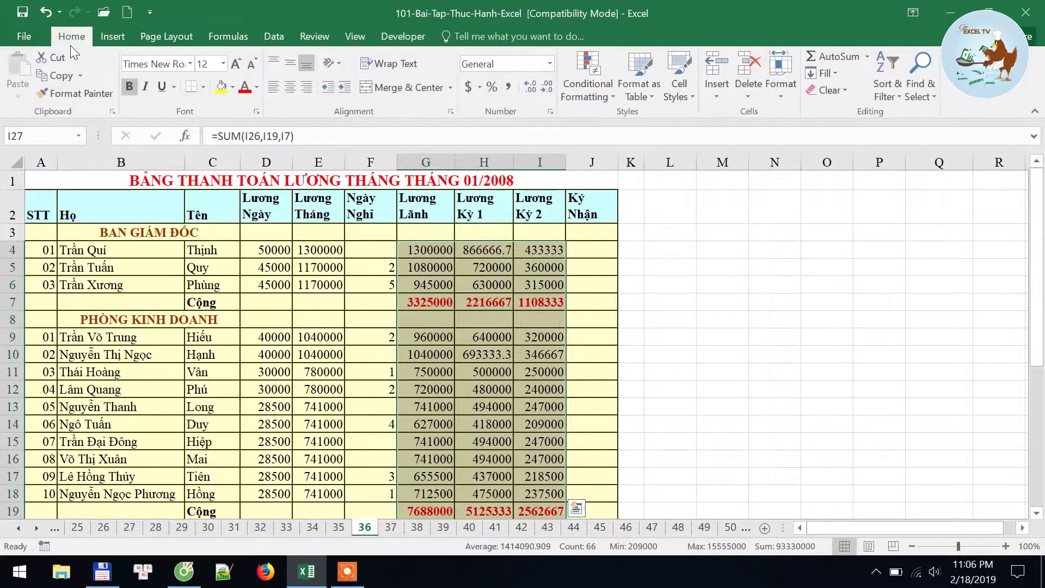
pyautogui.click(508, 87)
pyautogui.click(546, 87)
pyautogui.click(546, 87)
pyautogui.click(547, 90)
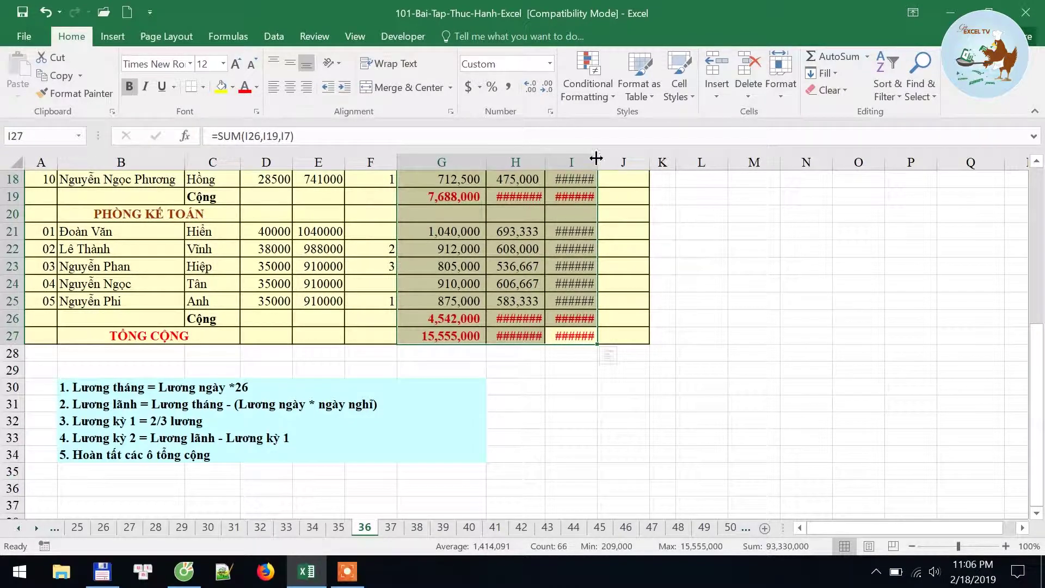
pyautogui.moveTo(597, 162); pyautogui.dragTo(611, 162)
pyautogui.moveTo(544, 159); pyautogui.dragTo(557, 159)
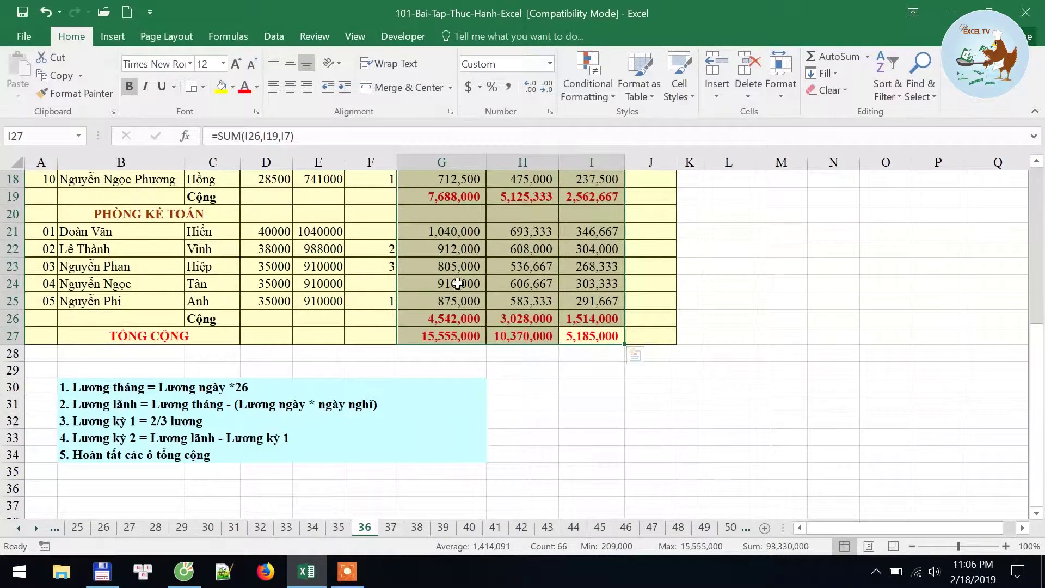
# Inspect the G19 subtotal and the G27, H27, I27 grand-total formulas
pyautogui.scroll(2, 457, 285)
pyautogui.click(442, 301)
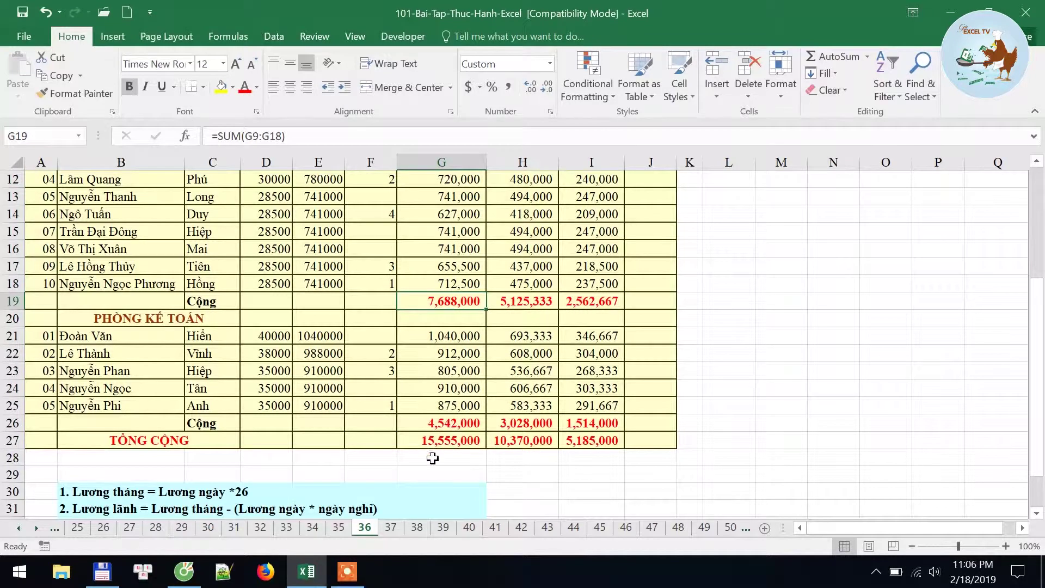
pyautogui.click(435, 442)
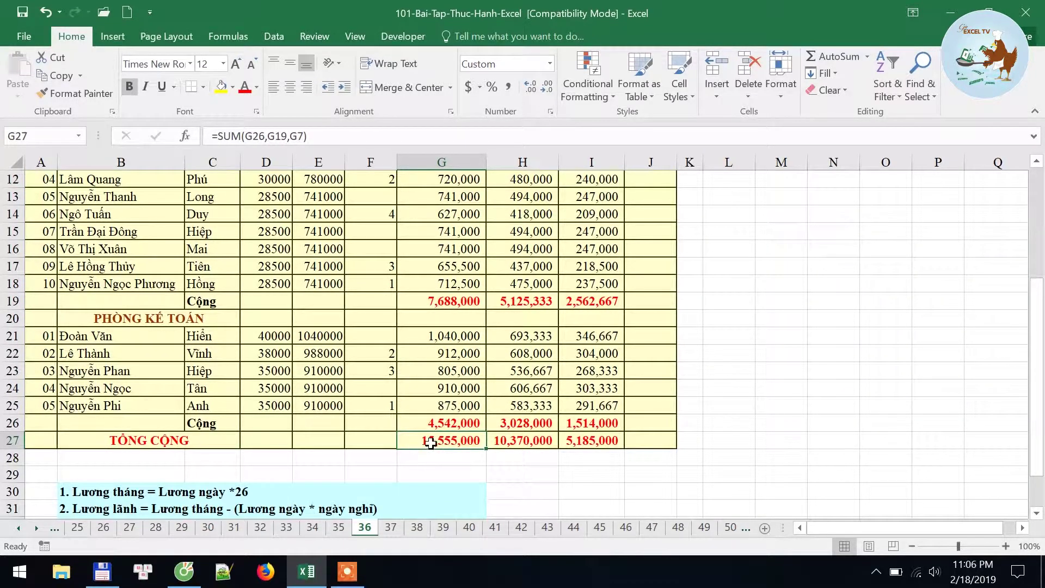
pyautogui.click(536, 438)
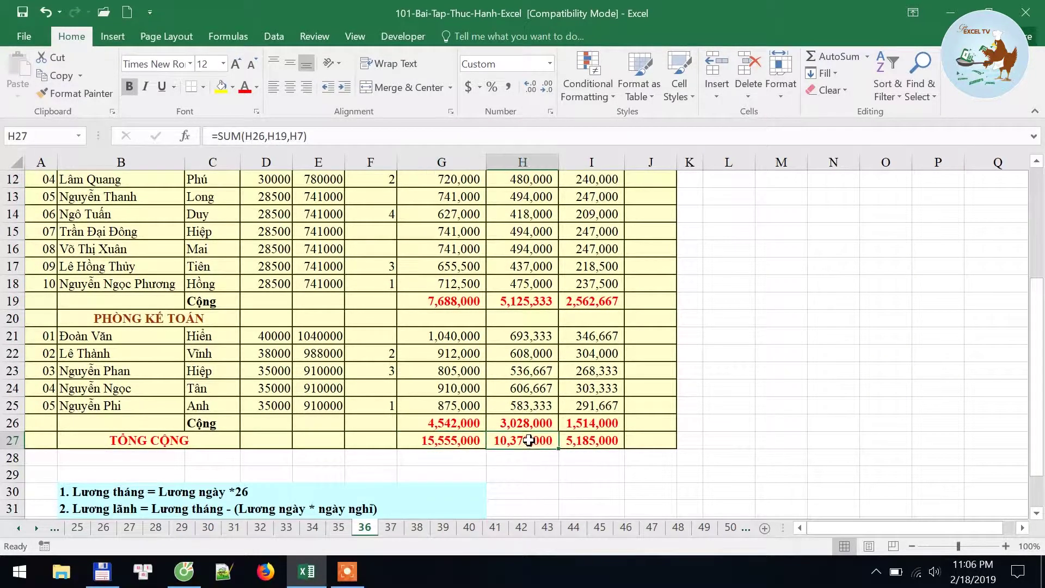
pyautogui.click(601, 440)
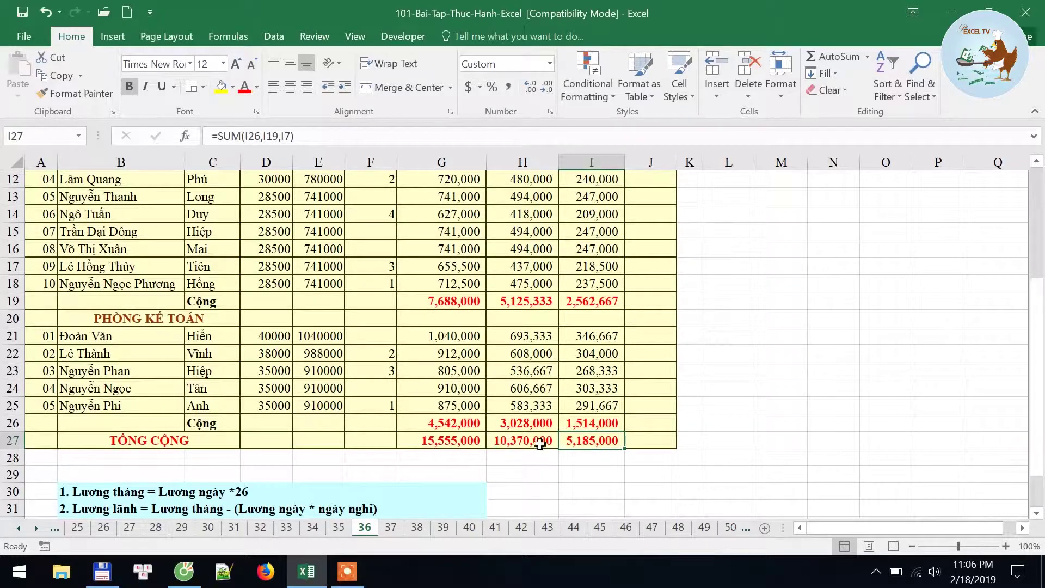
pyautogui.scroll(-4, 528, 479)
pyautogui.scroll(2, 528, 480)
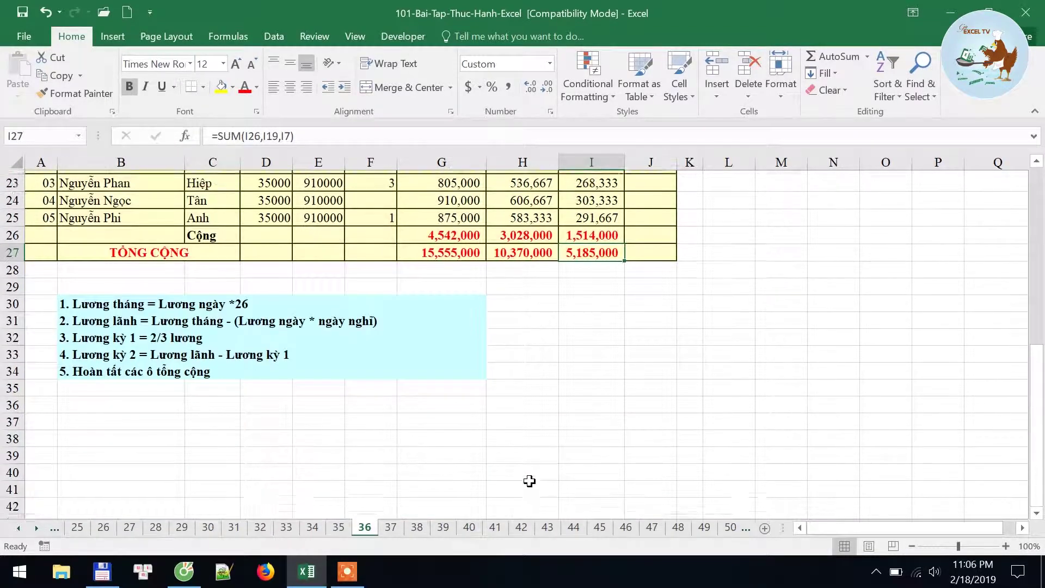
pyautogui.scroll(5, 528, 480)
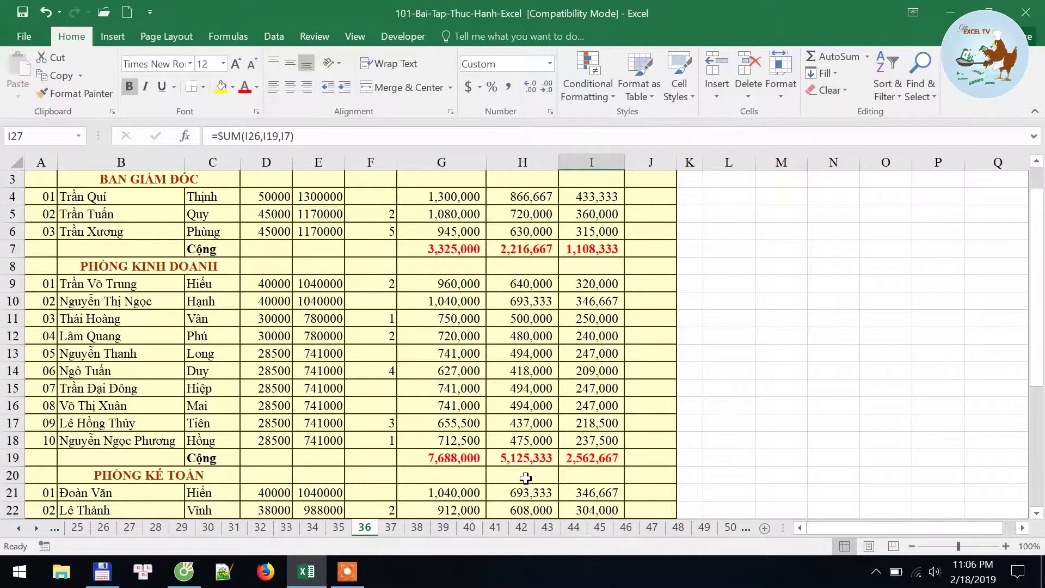
pyautogui.scroll(1, 525, 478)
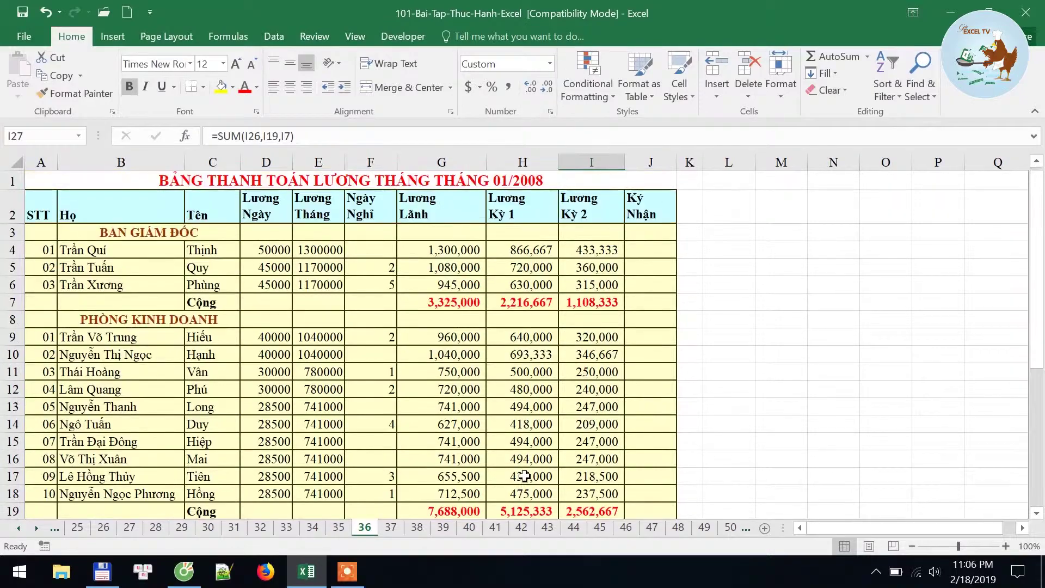
pyautogui.click(215, 208)
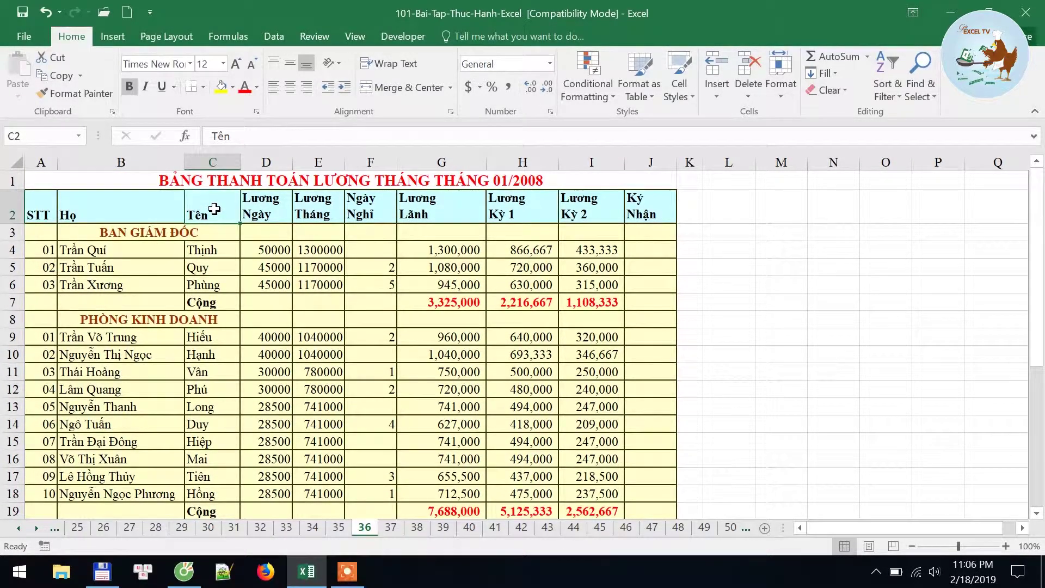